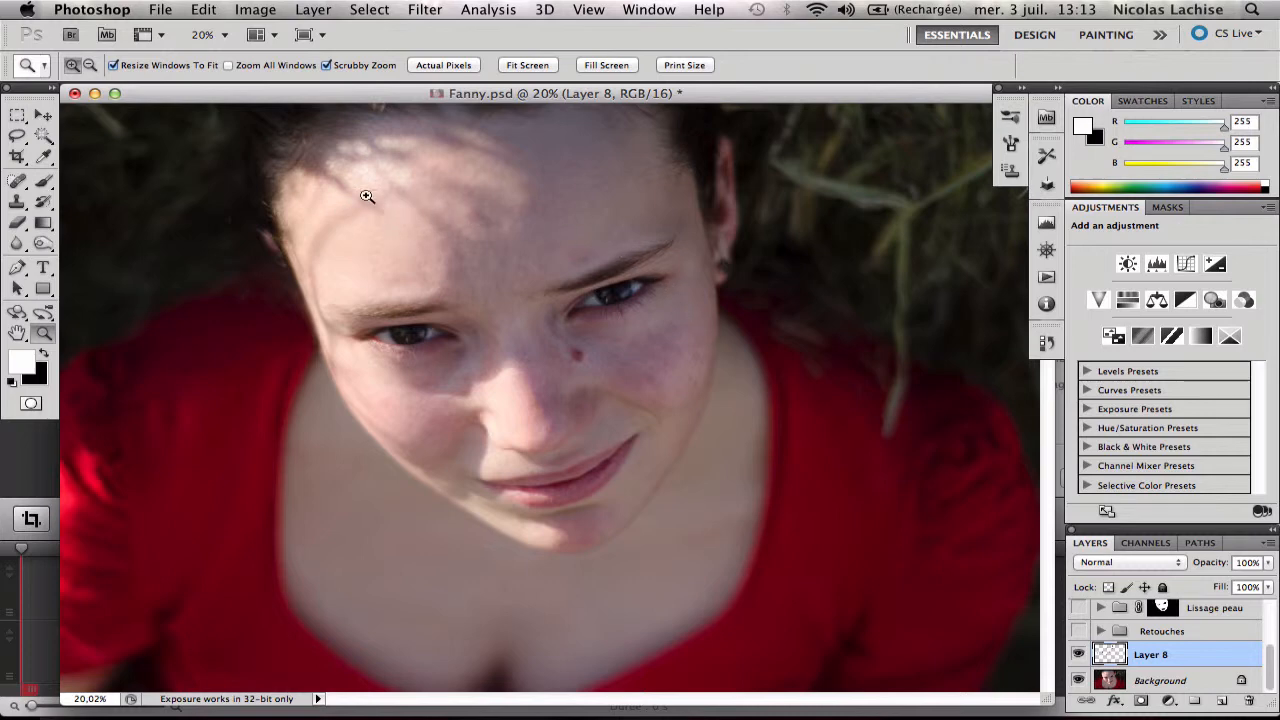
Examine the bright highlights on the forehead and the light and shadow areas of the face up close
drag(369, 160, 464, 190)
scroll(464, 190, up, 3)
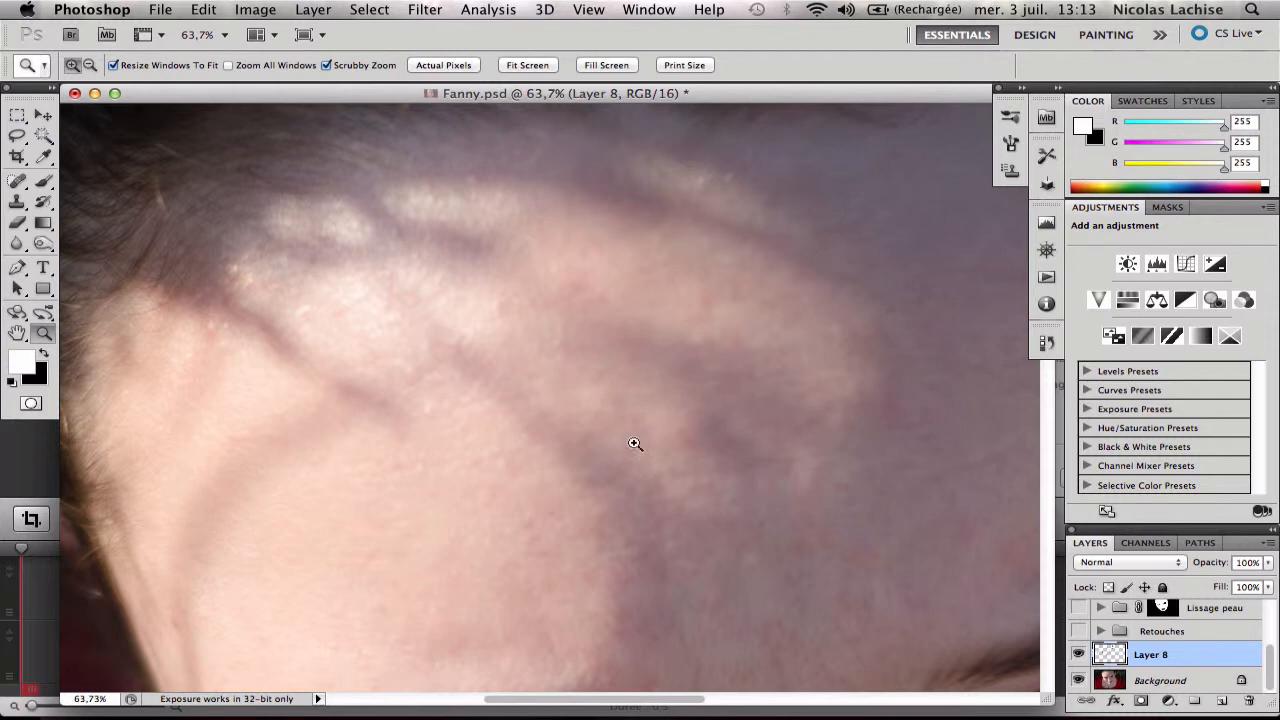
drag(634, 443, 591, 434)
drag(877, 523, 619, 409)
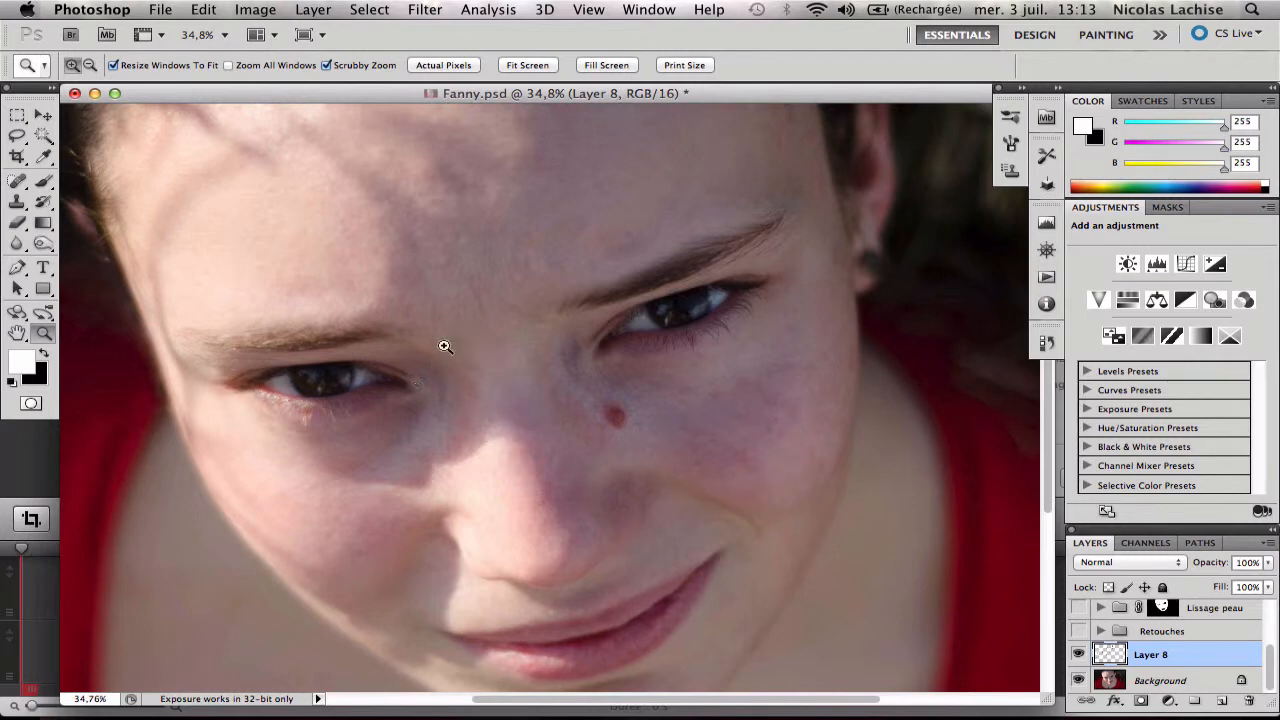
scroll(421, 317, up, 5)
scroll(421, 317, left, 4)
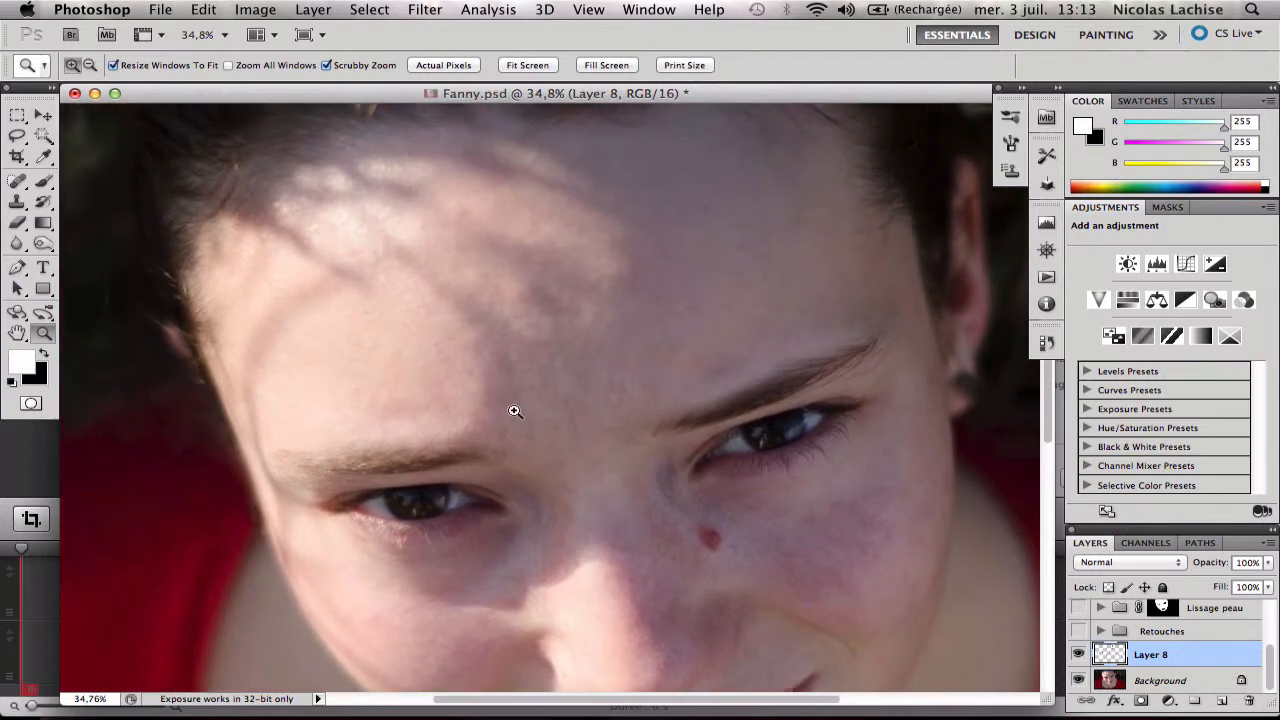
drag(399, 289, 482, 362)
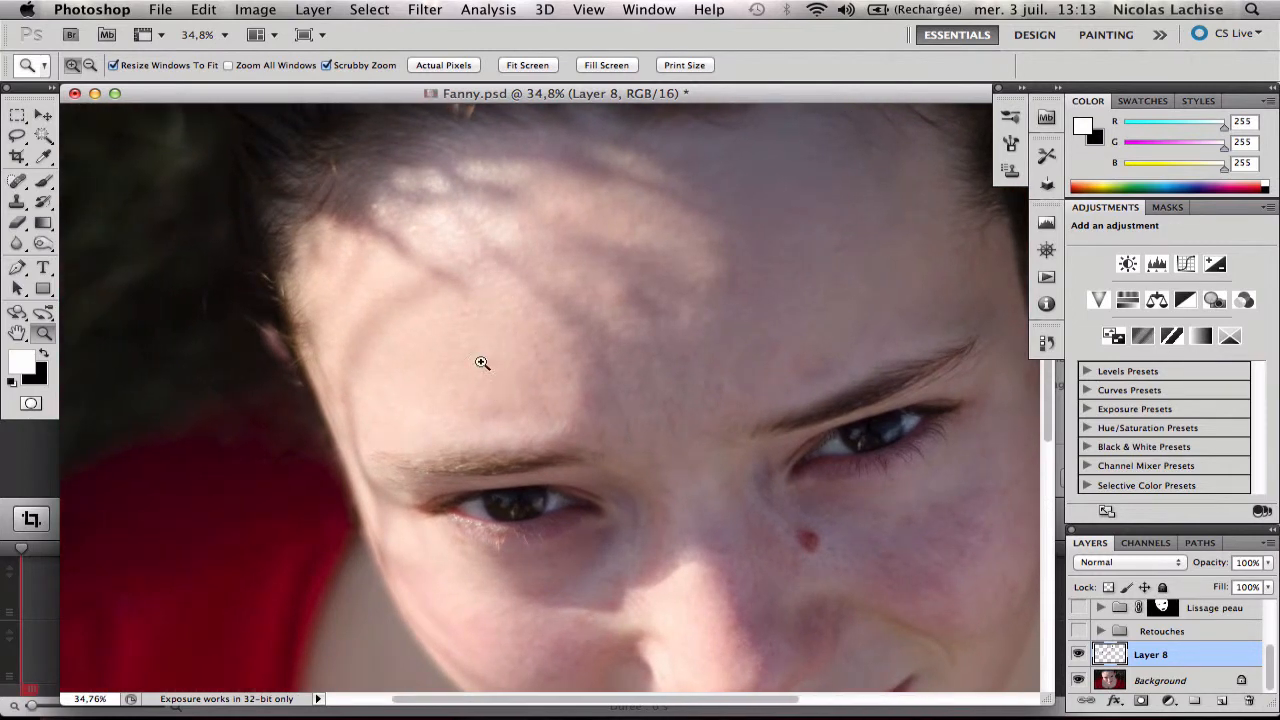
drag(480, 256, 461, 306)
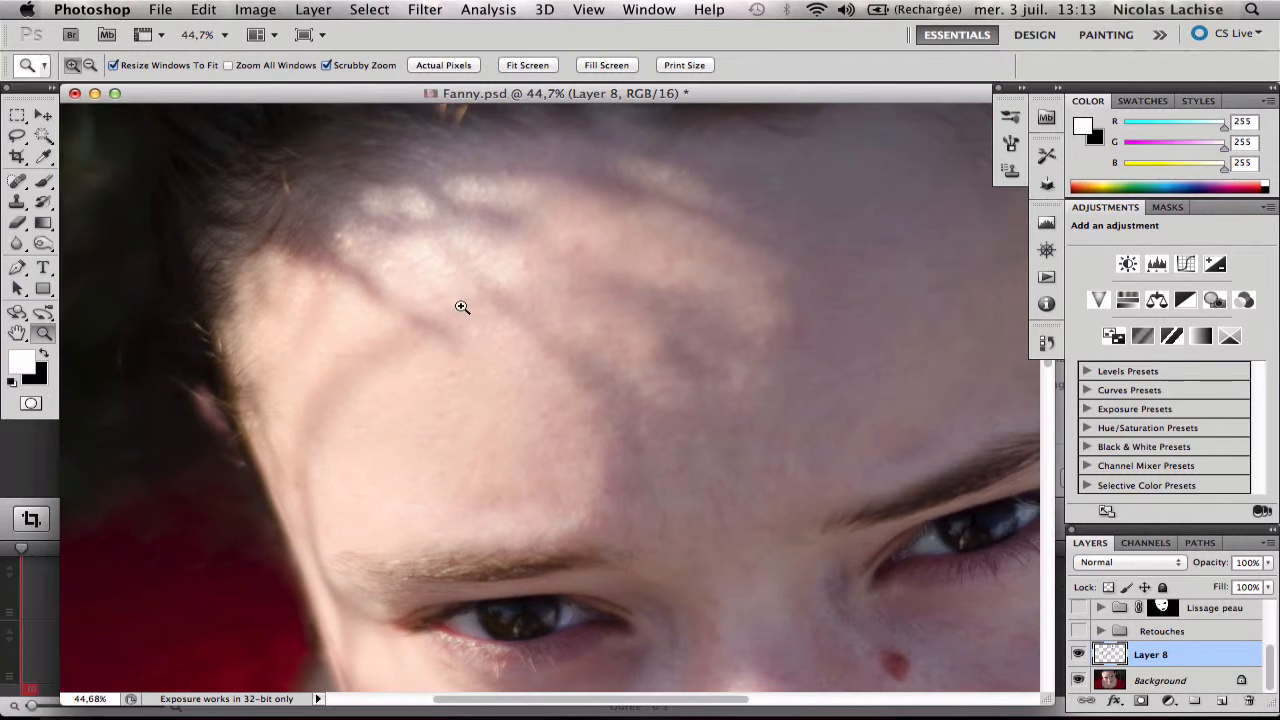
Create a new layer above Layer 8 and sample a pink skin tone beside the forehead highlight as the foreground colour
click(1223, 701)
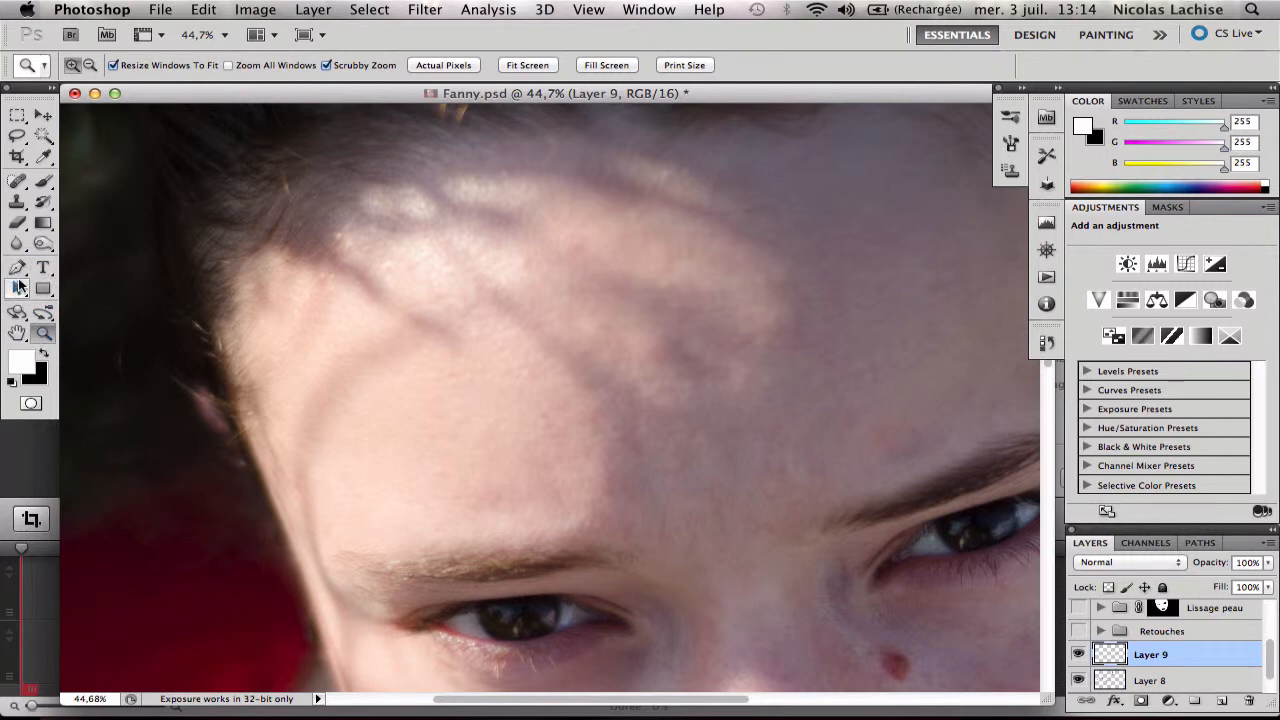
click(44, 160)
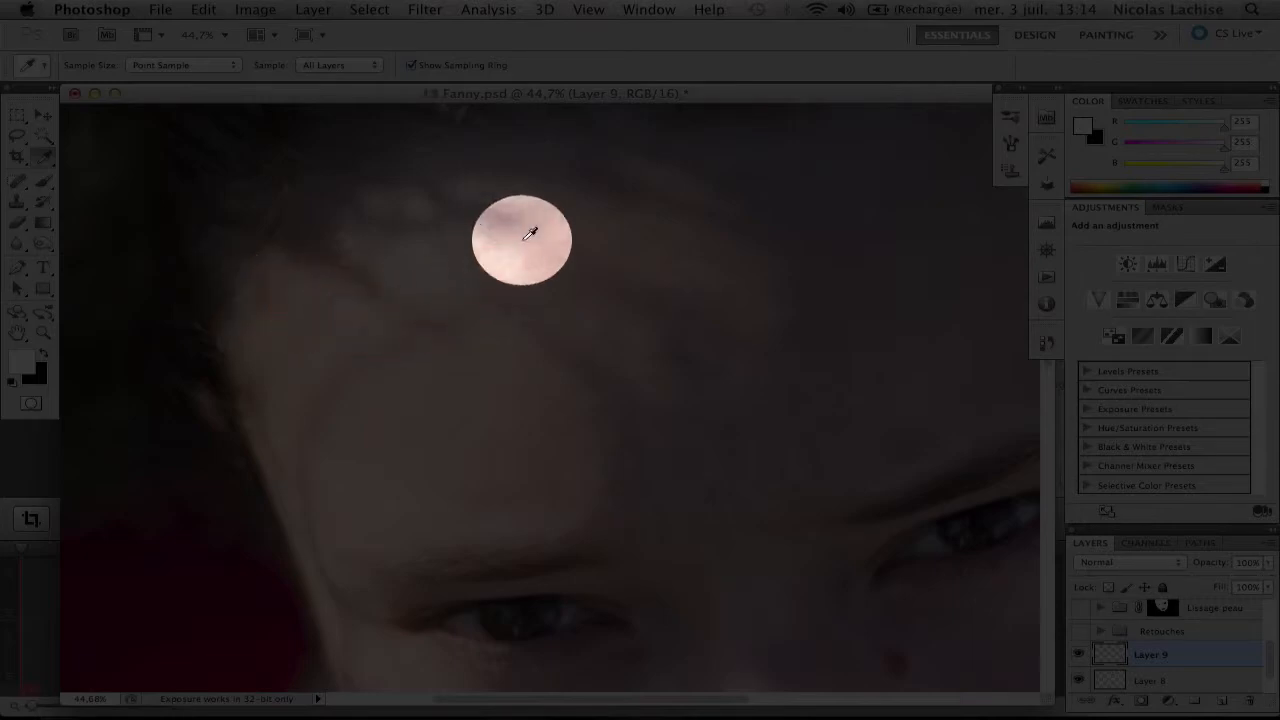
click(535, 201)
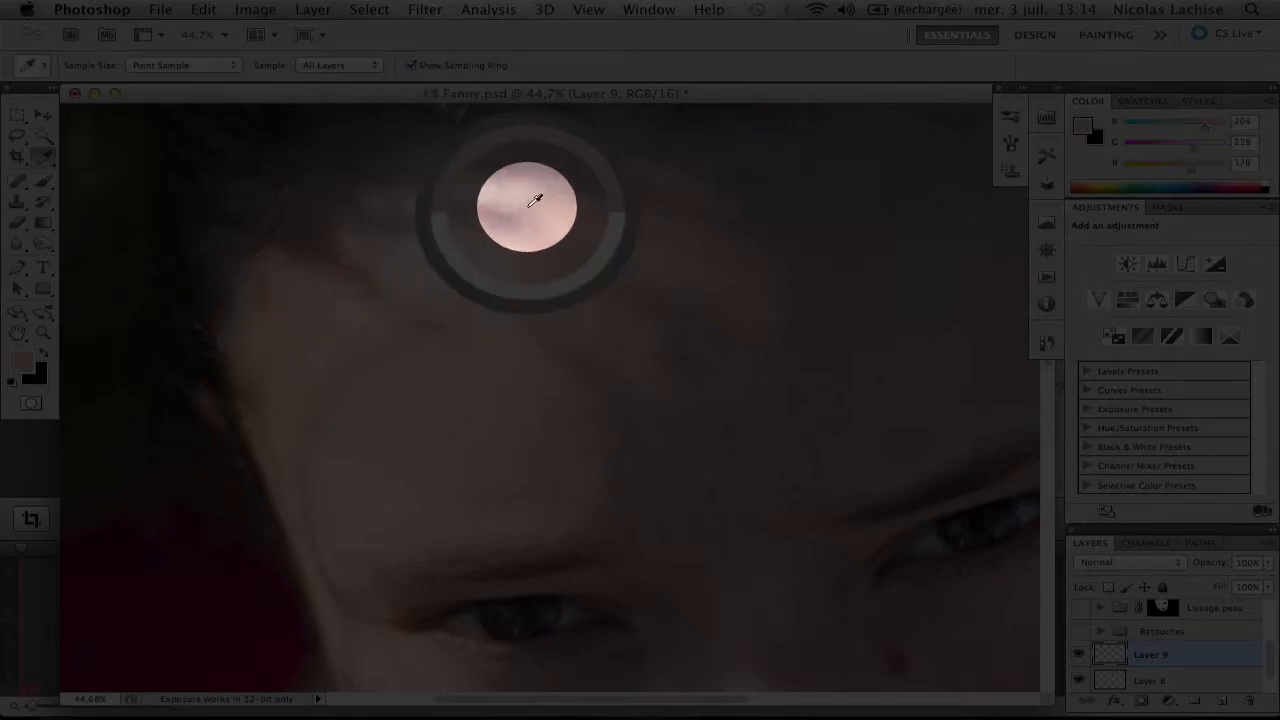
drag(535, 201, 418, 218)
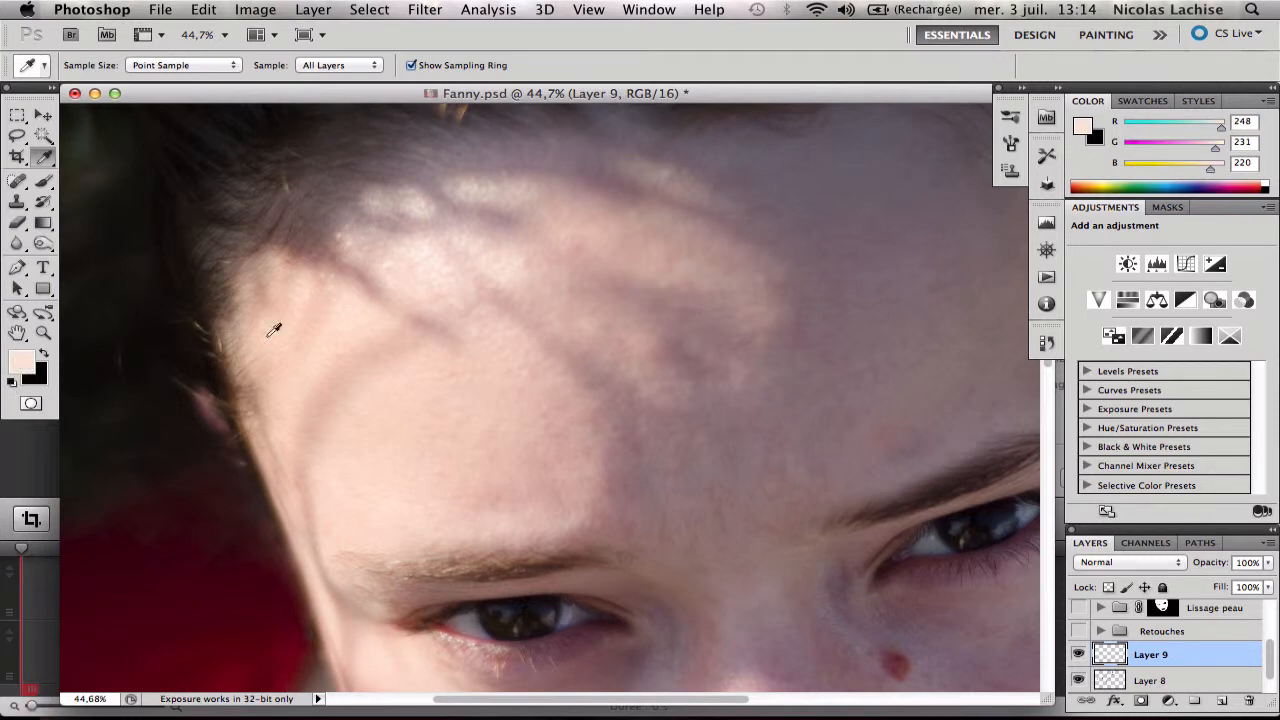
drag(484, 263, 591, 248)
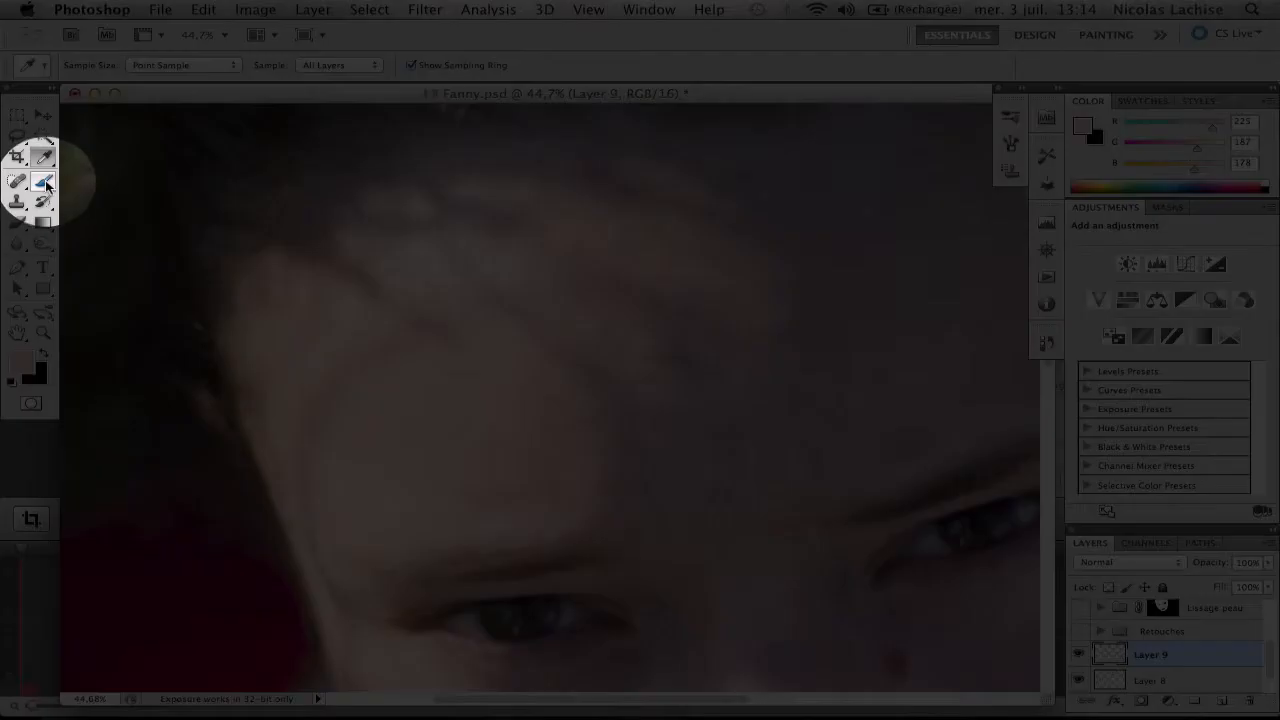
Paint over the burnt-out forehead highlight with a 210 px brush at 100% opacity on Layer 9
click(42, 183)
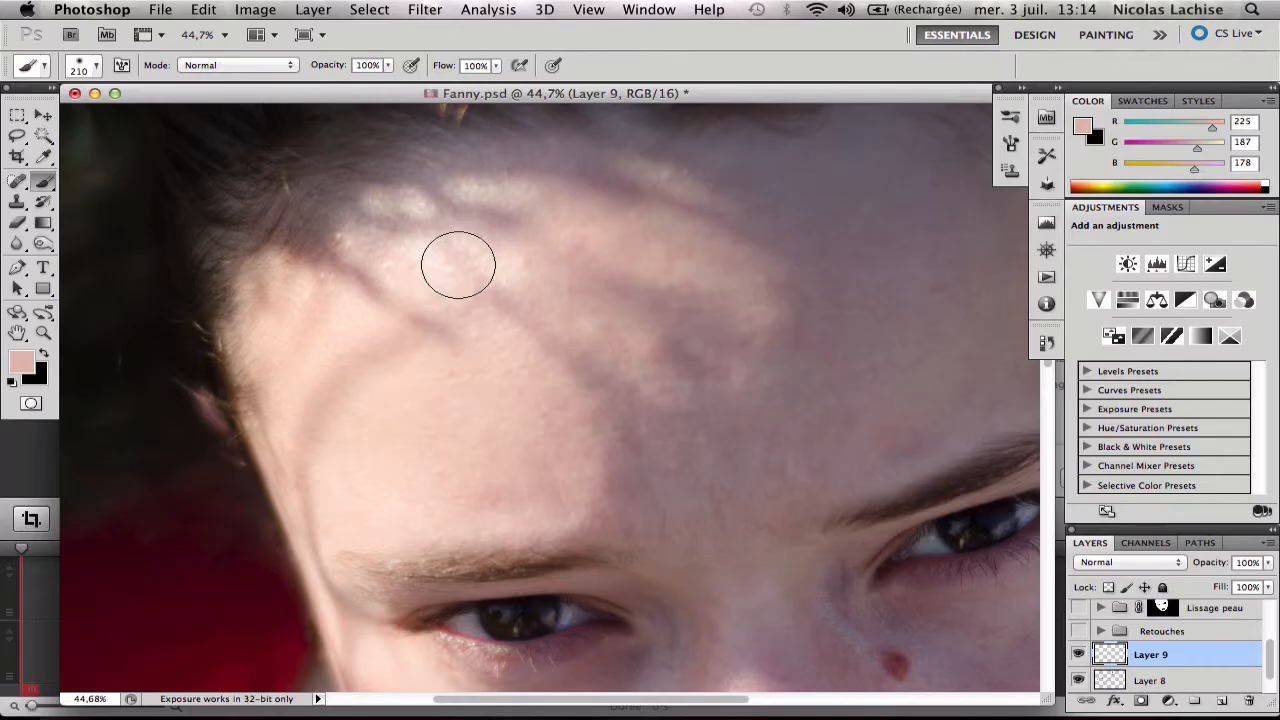
mouse_move(457, 265)
mouse_down()
mouse_move(468, 207)
mouse_move(451, 203)
mouse_move(492, 198)
mouse_move(432, 219)
mouse_move(395, 213)
mouse_move(382, 249)
mouse_move(407, 273)
mouse_move(457, 267)
mouse_move(374, 219)
mouse_move(475, 228)
mouse_move(489, 254)
mouse_move(459, 228)
mouse_up()
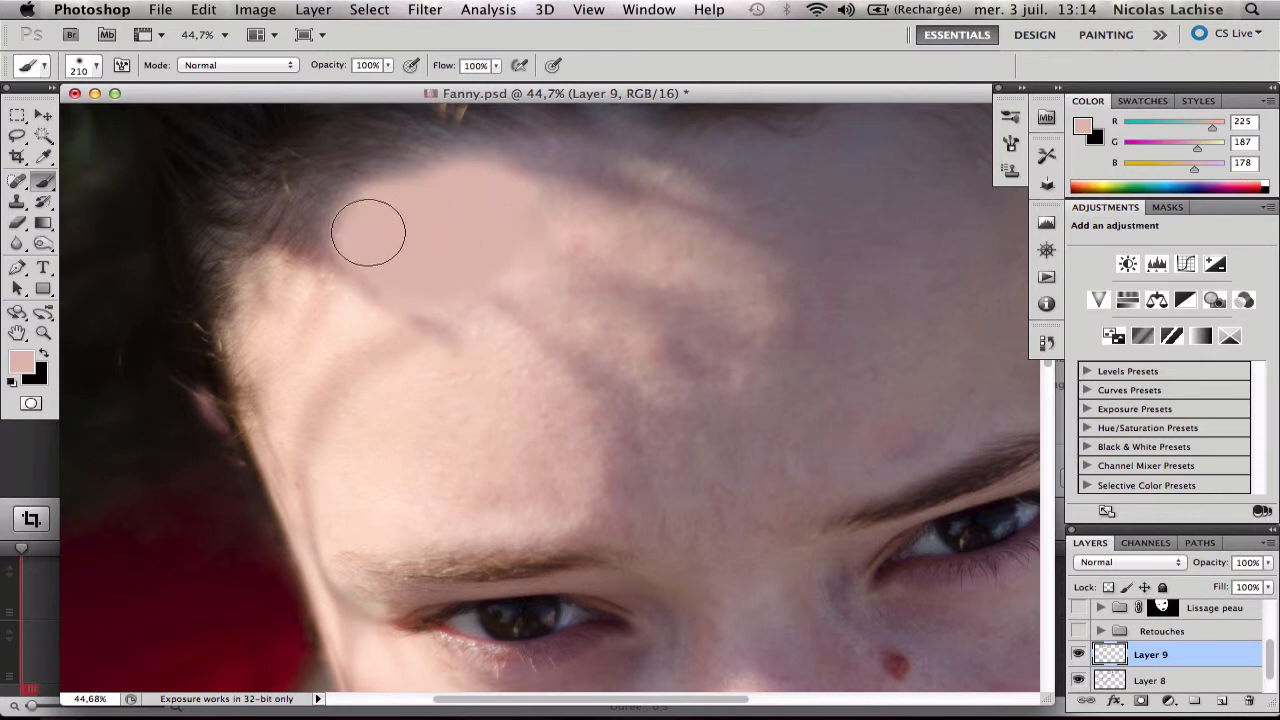
mouse_move(426, 271)
mouse_down()
mouse_move(438, 250)
mouse_move(396, 262)
mouse_up()
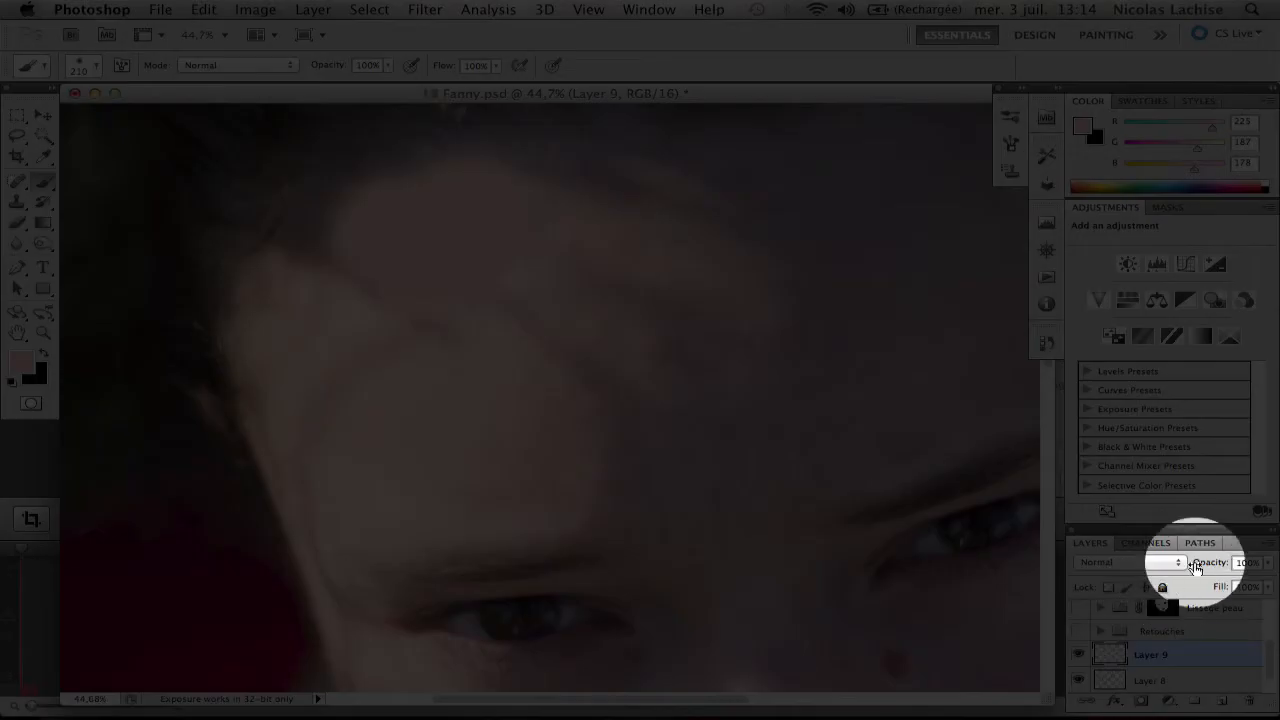
Set Layer 9's blend mode to Color and toggle its visibility to compare the forehead with and without it
click(1145, 566)
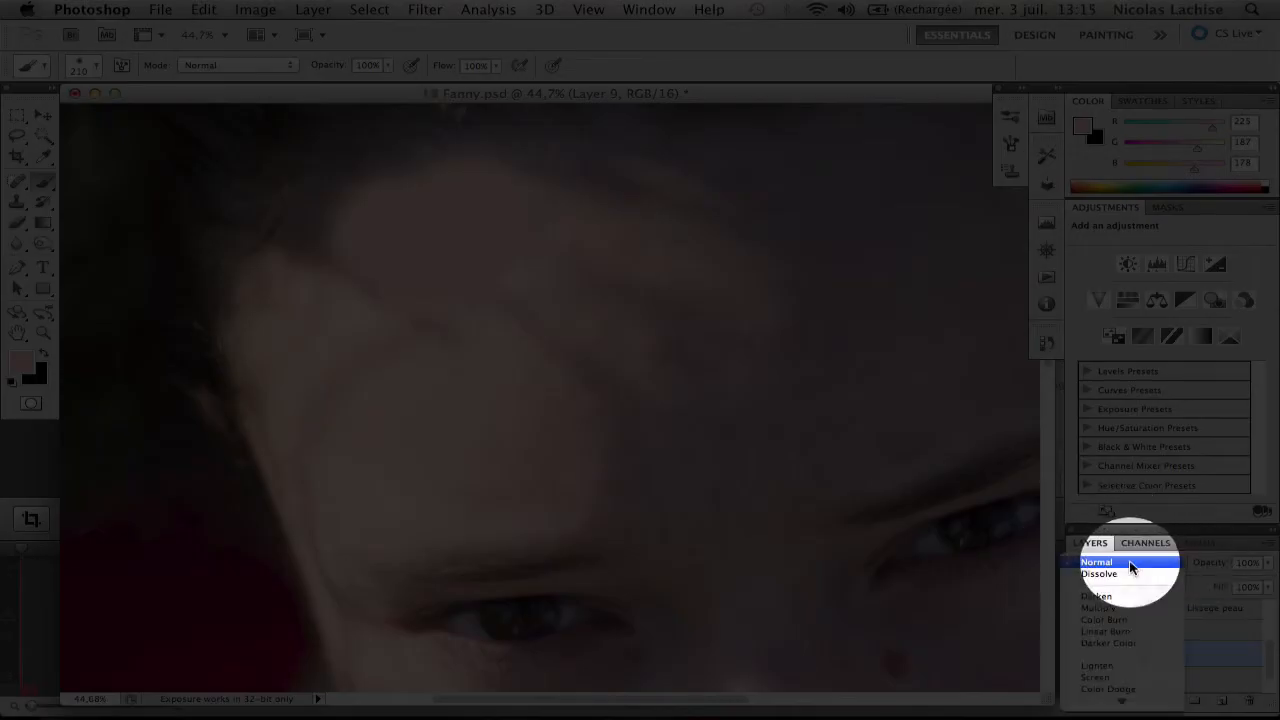
mouse_move(1121, 700)
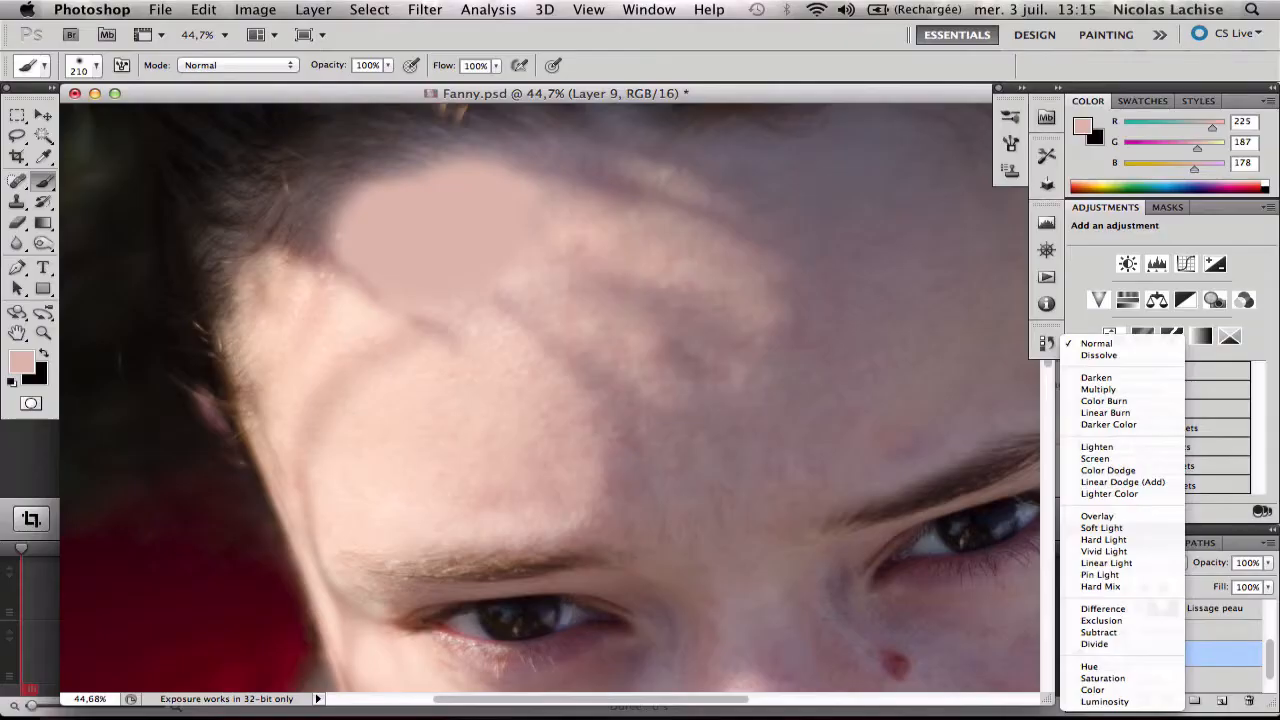
click(1119, 691)
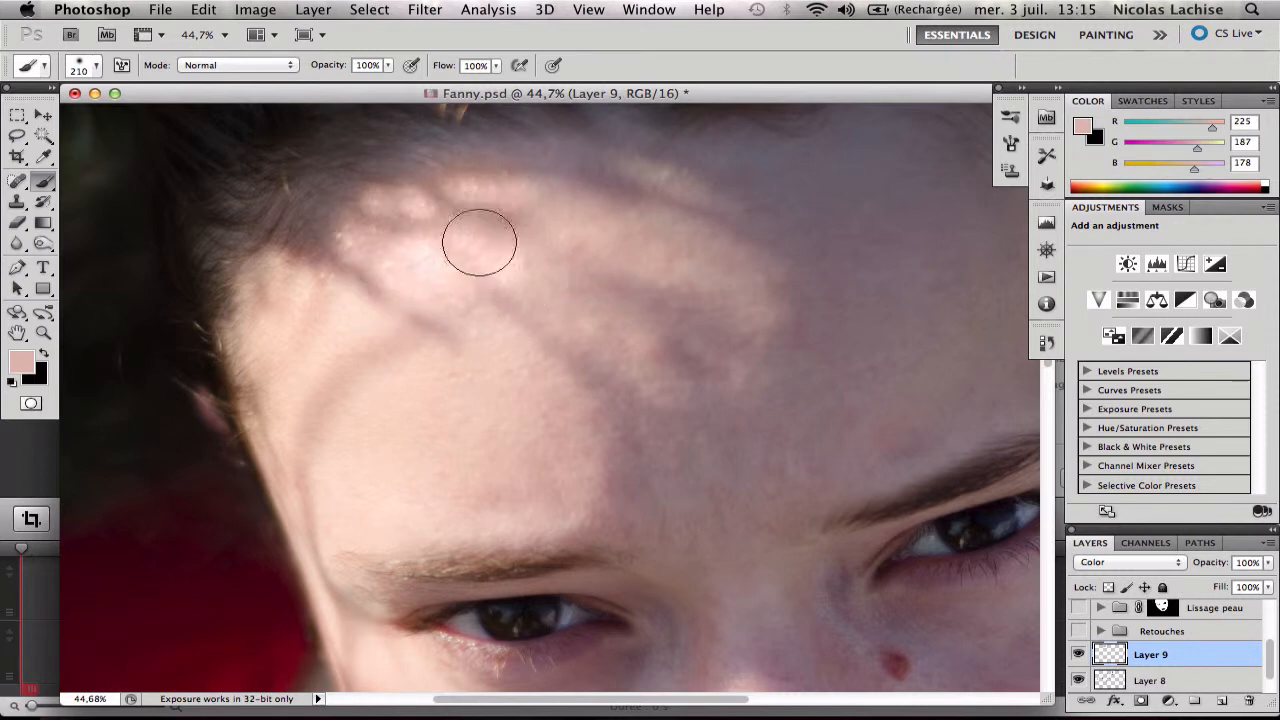
click(1078, 656)
click(1079, 656)
click(1079, 656)
click(1079, 656)
click(1079, 656)
click(1079, 656)
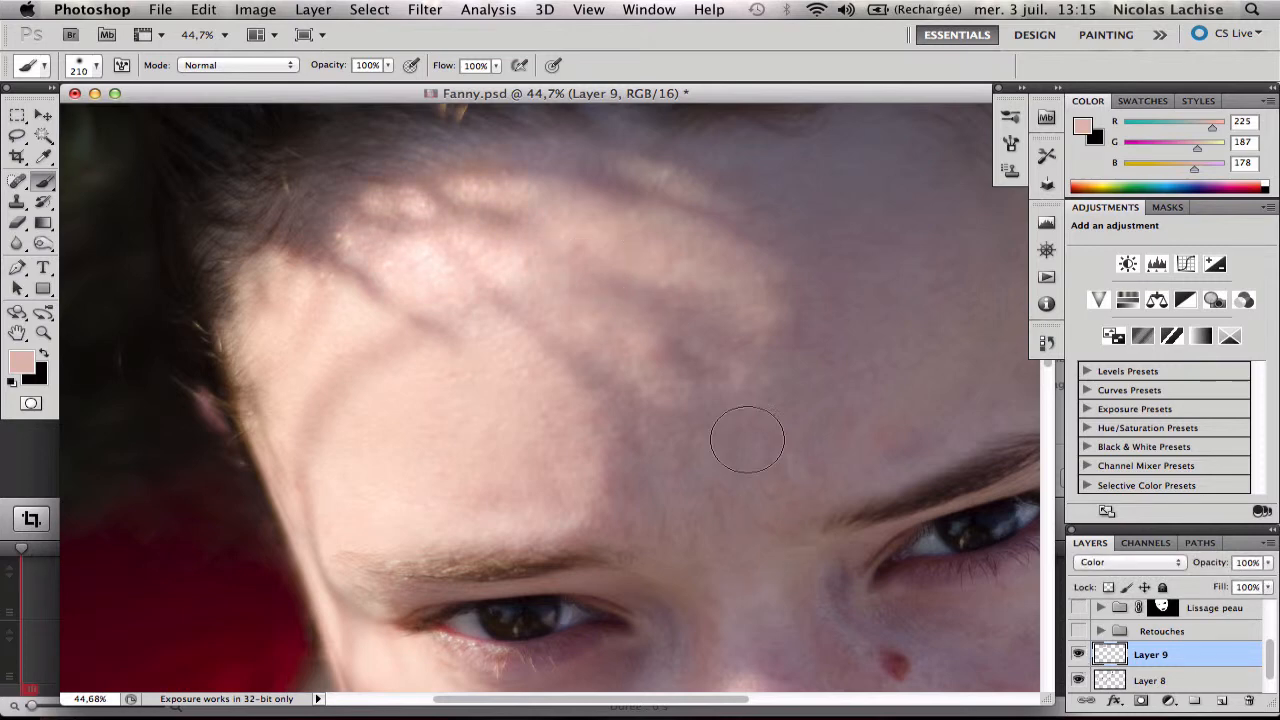
Sample the pink skin tone on the nose, paint it over the bright area beside the nose, and compare by toggling Layer 9
drag(667, 509, 631, 391)
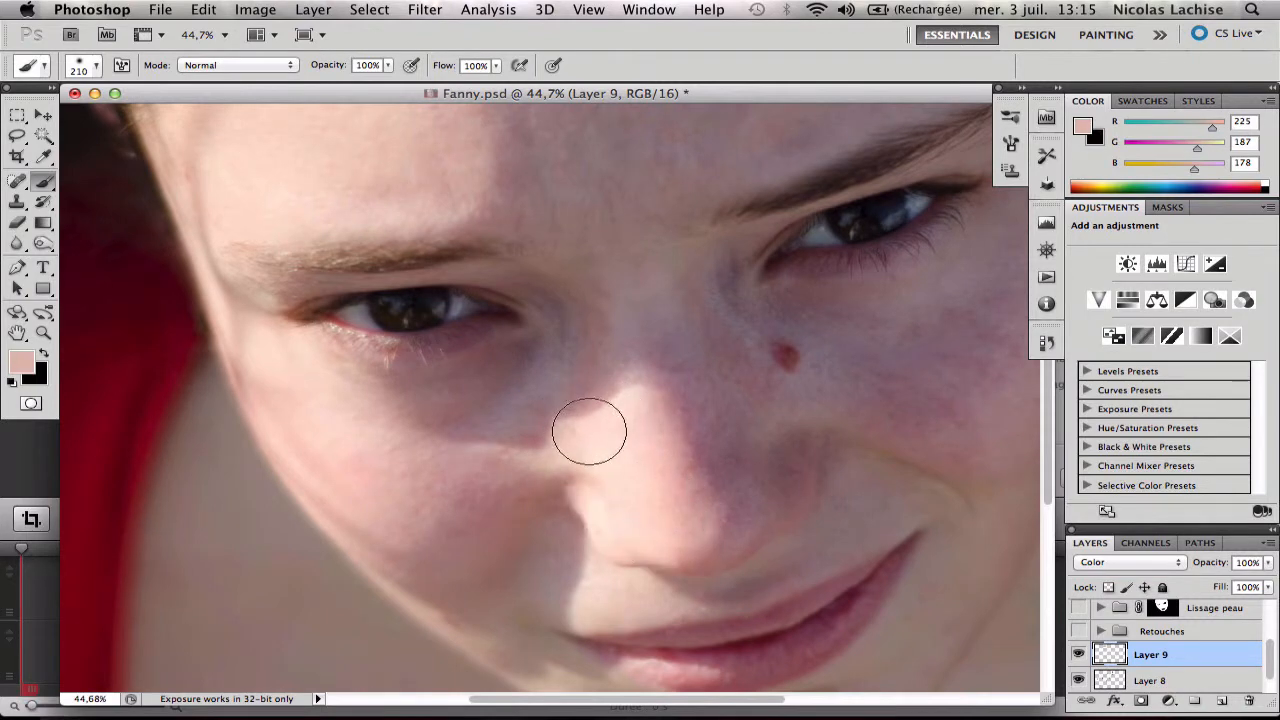
alt+click(686, 498)
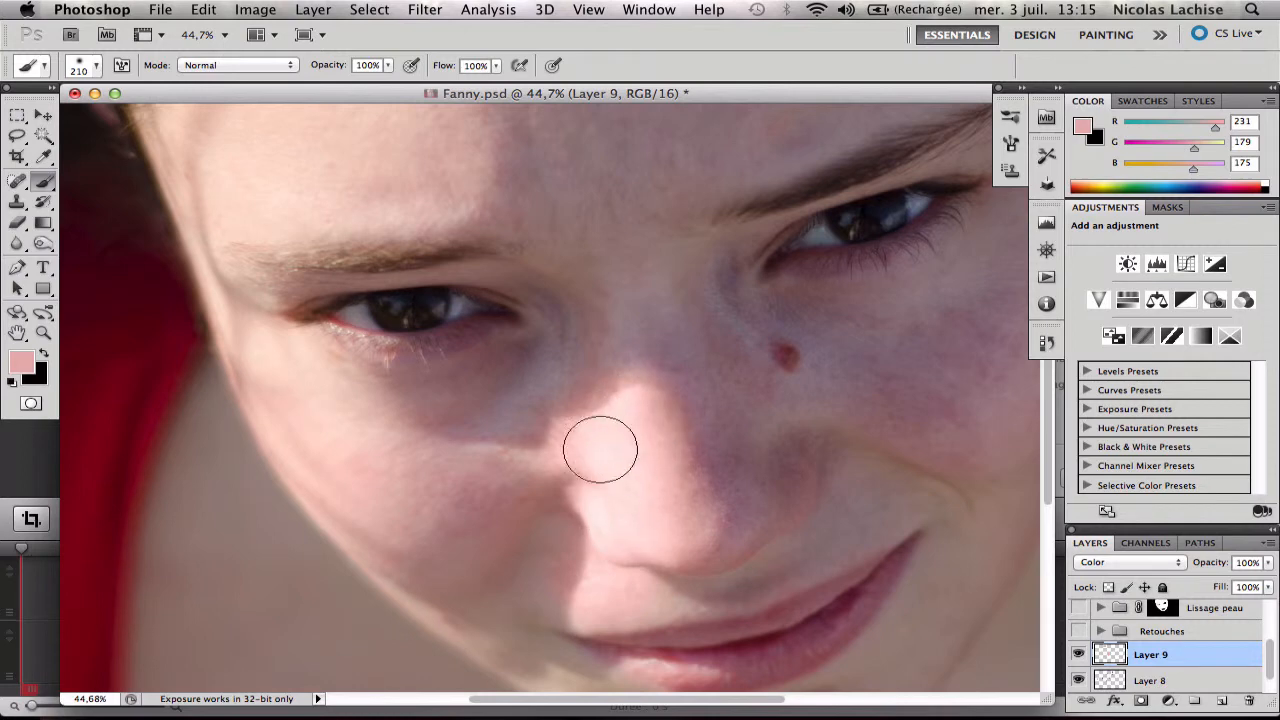
click(1079, 657)
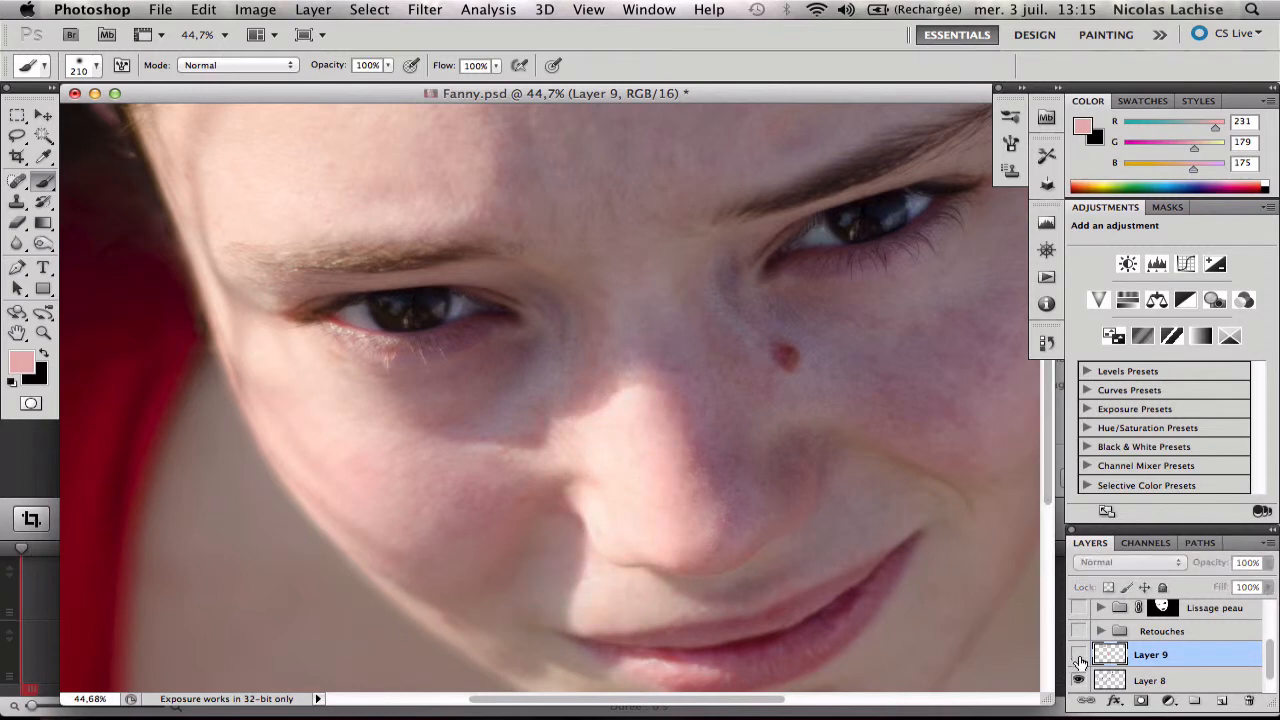
click(1079, 658)
click(1080, 658)
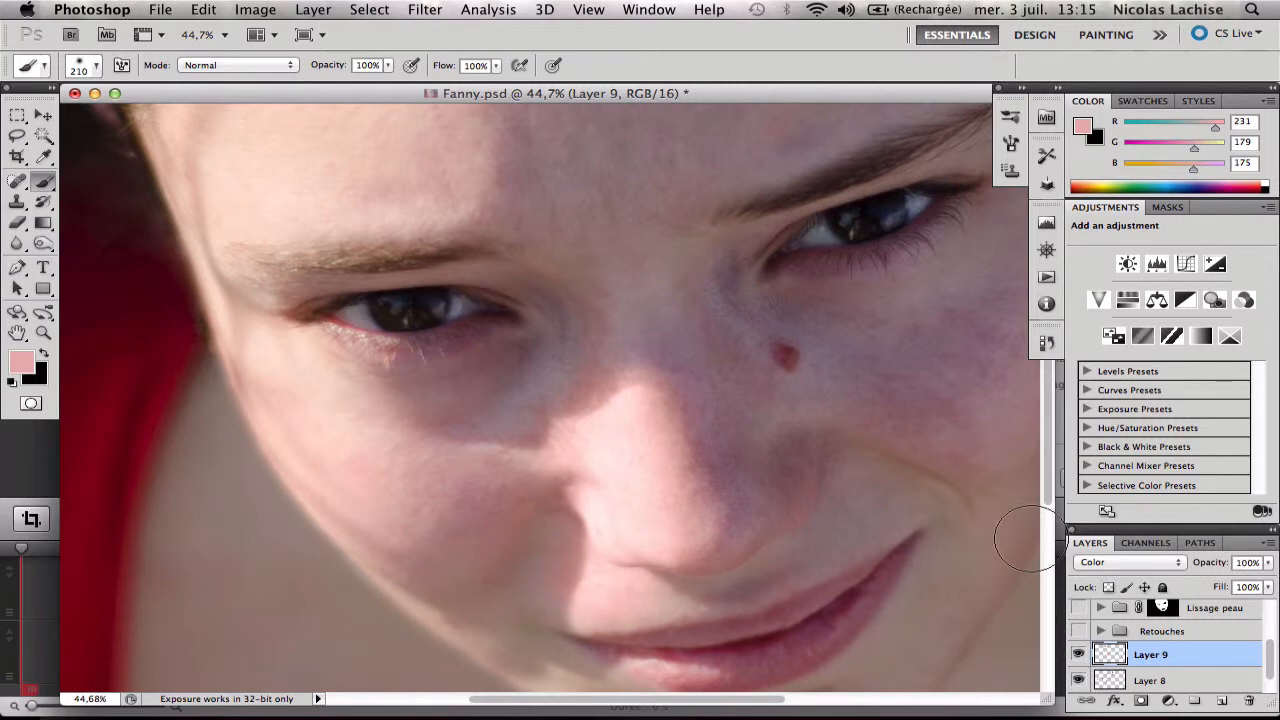
Compare the whole portrait with and without Layer 9 by toggling its visibility
key(super+0)
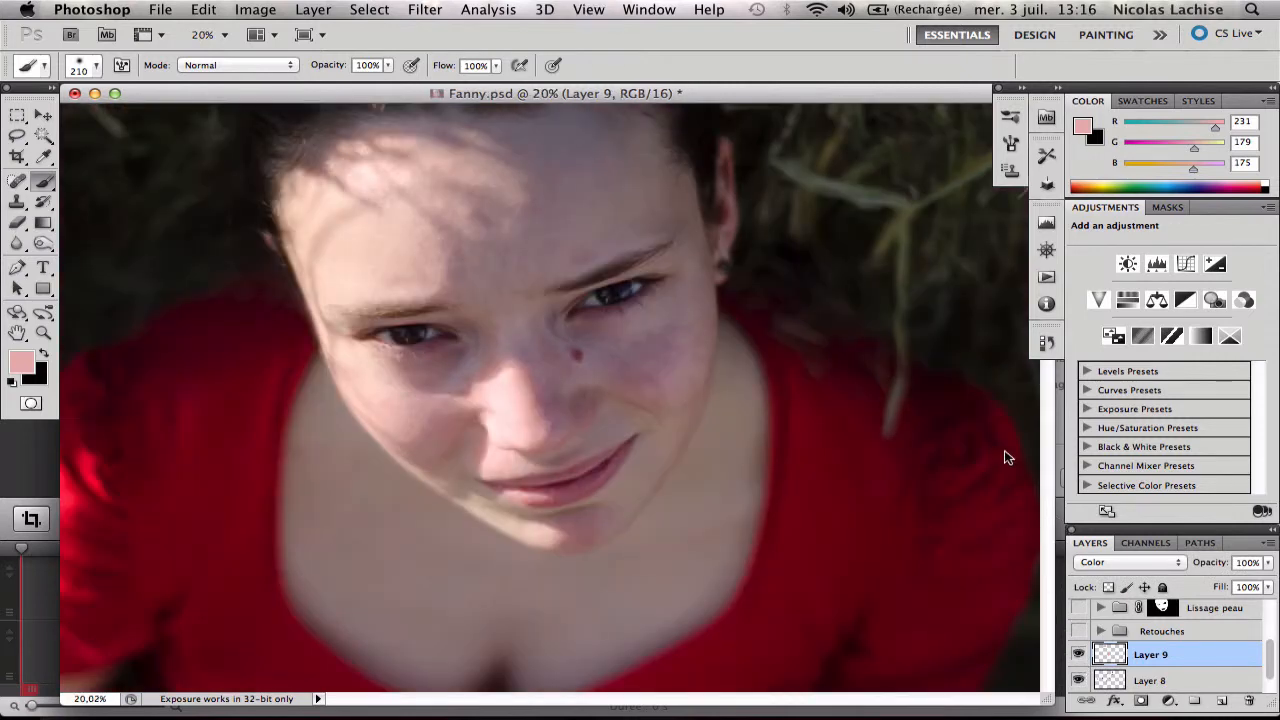
click(1080, 657)
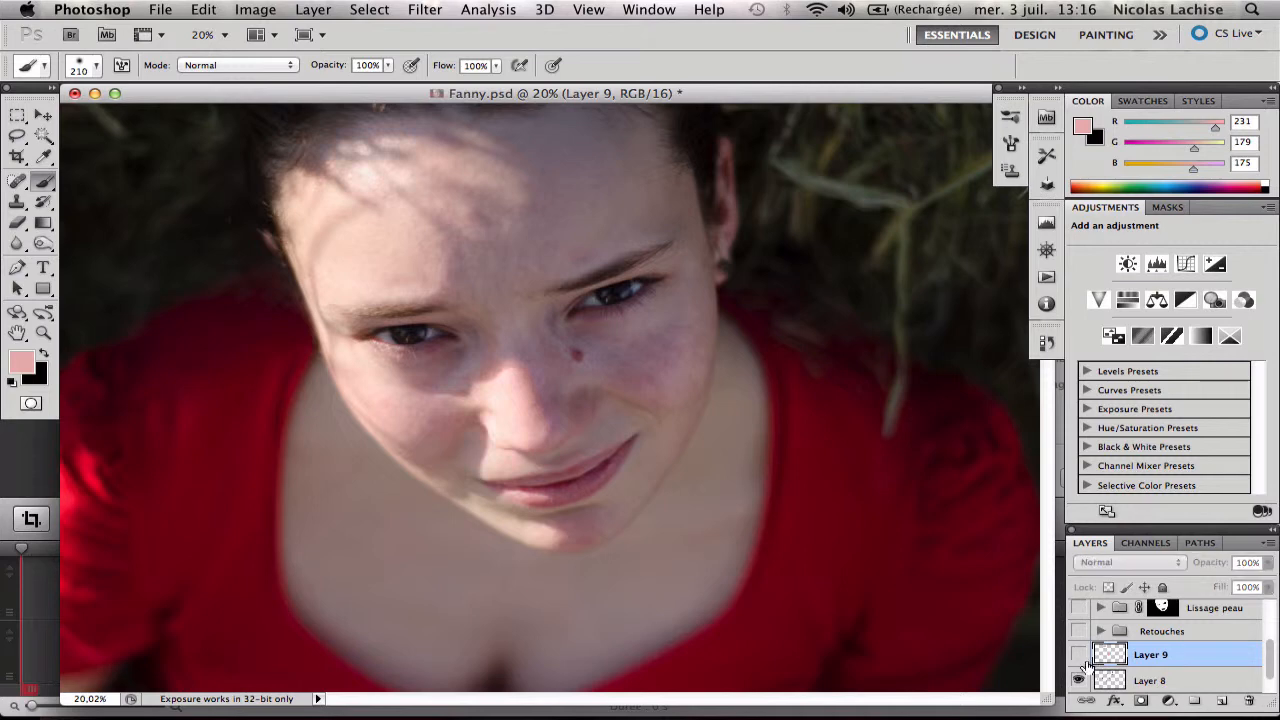
click(1083, 660)
click(1080, 657)
click(1080, 657)
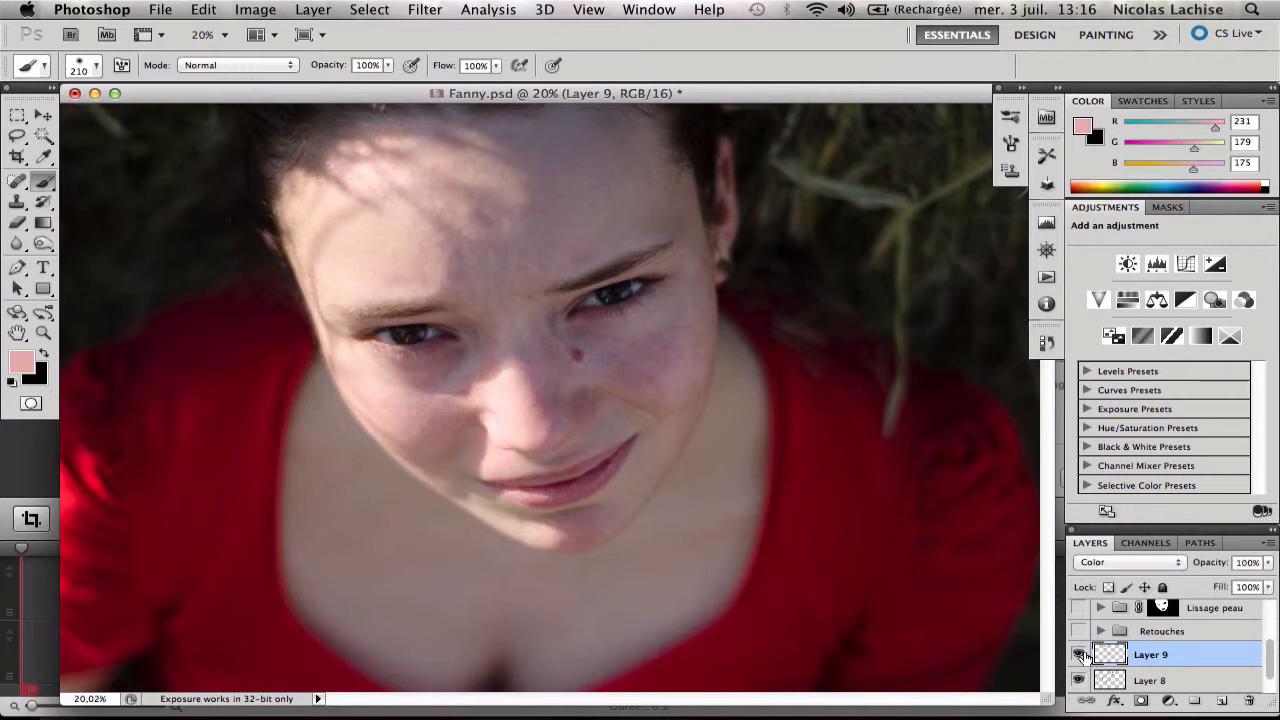
click(1080, 657)
click(1079, 660)
Add a Hue/Saturation adjustment layer above Layer 9 and restrict it to the Reds range
key(z)
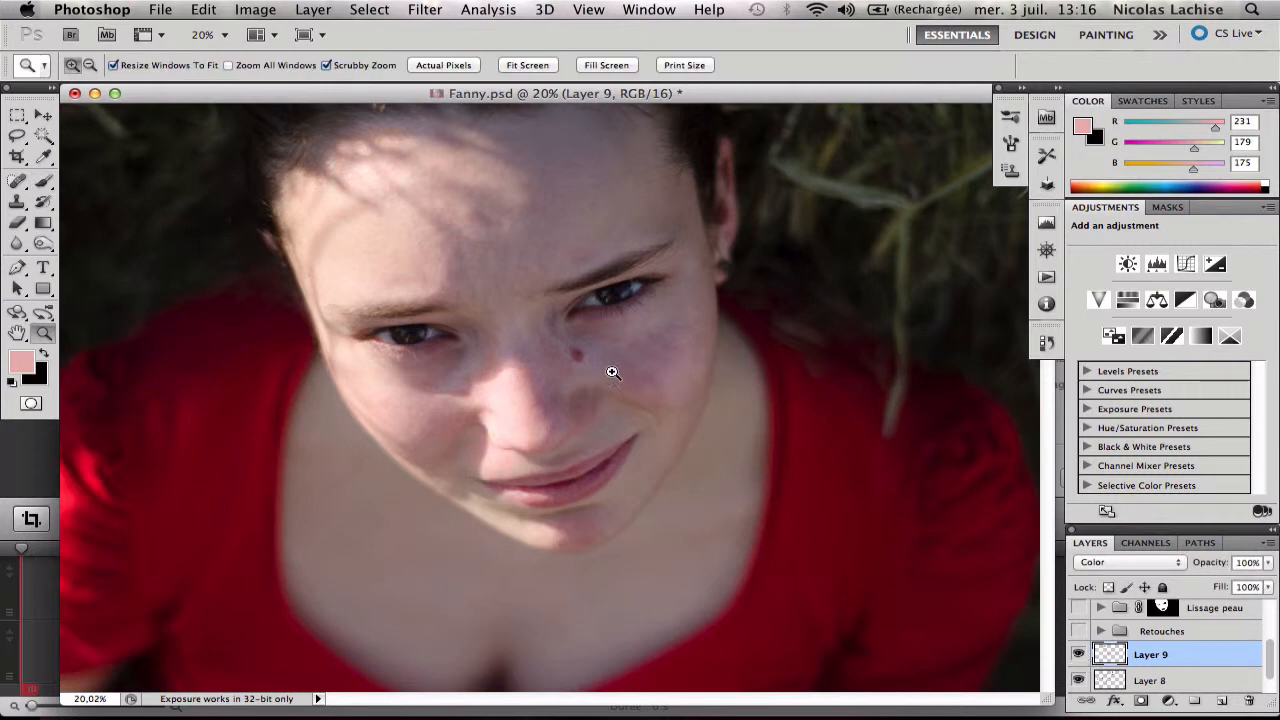
mouse_move(613, 372)
mouse_down()
mouse_move(671, 363)
mouse_move(628, 359)
mouse_up()
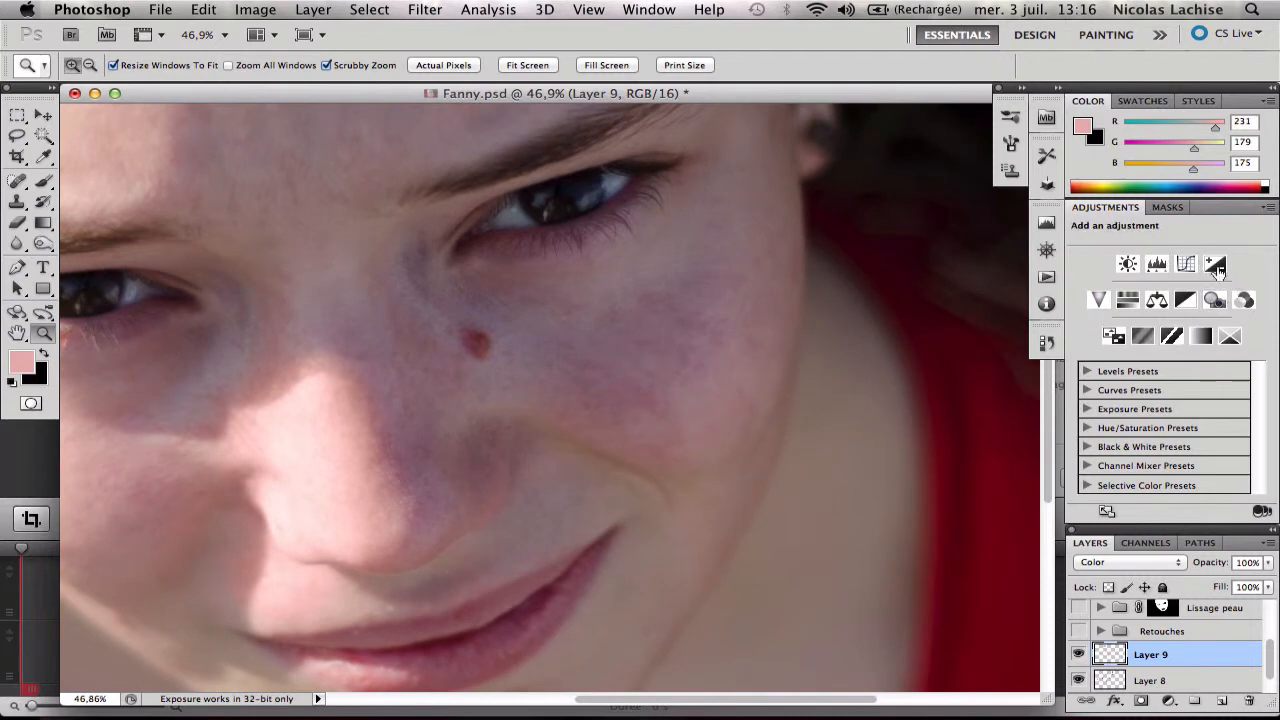
click(264, 12)
mouse_move(279, 67)
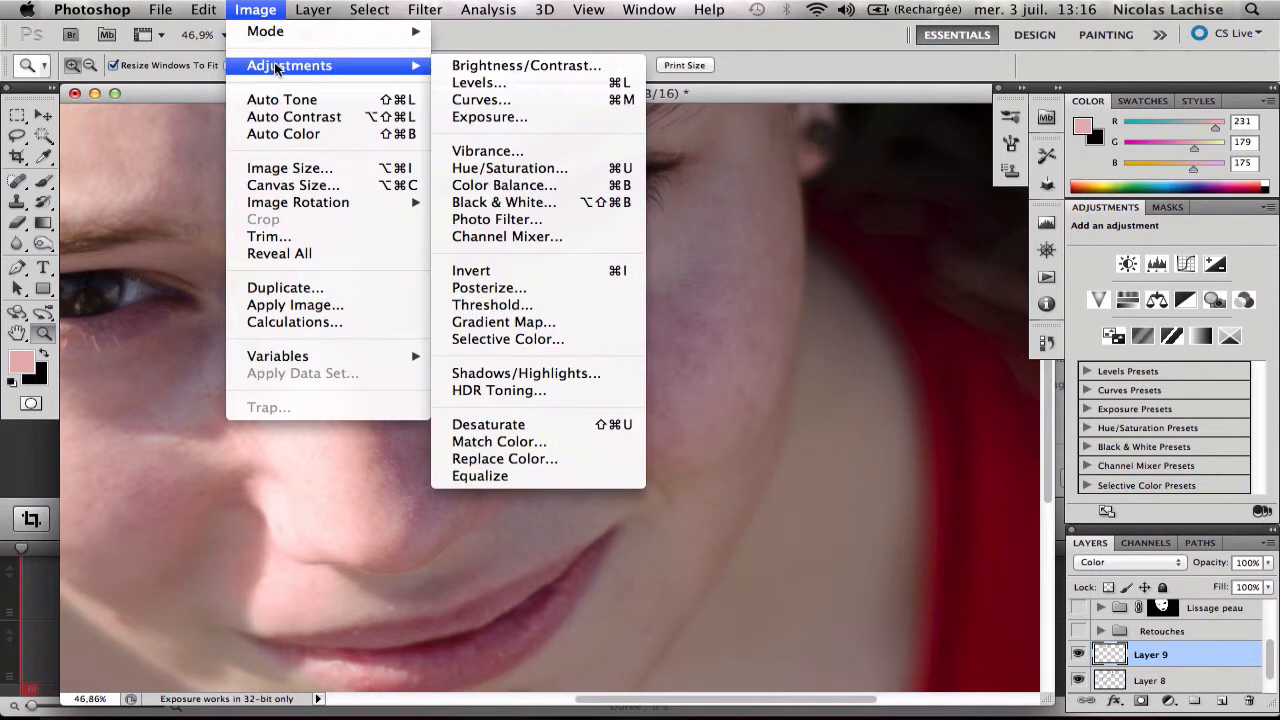
mouse_move(304, 10)
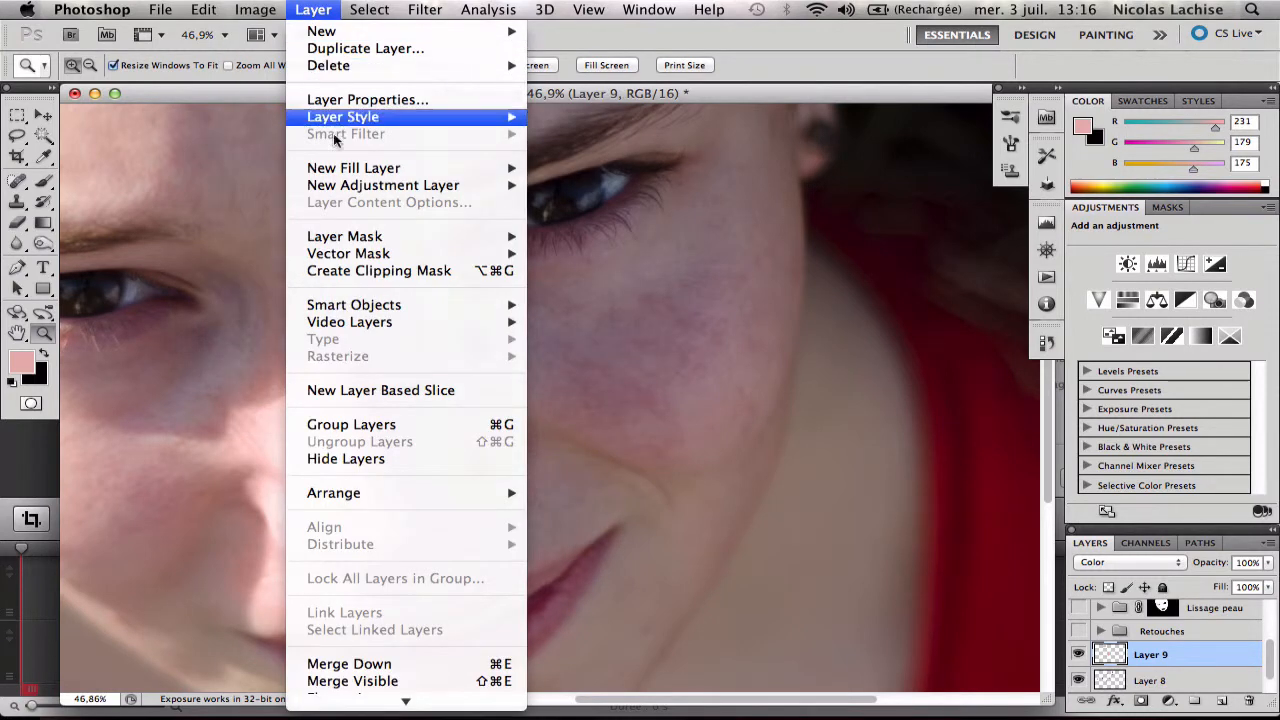
mouse_move(348, 188)
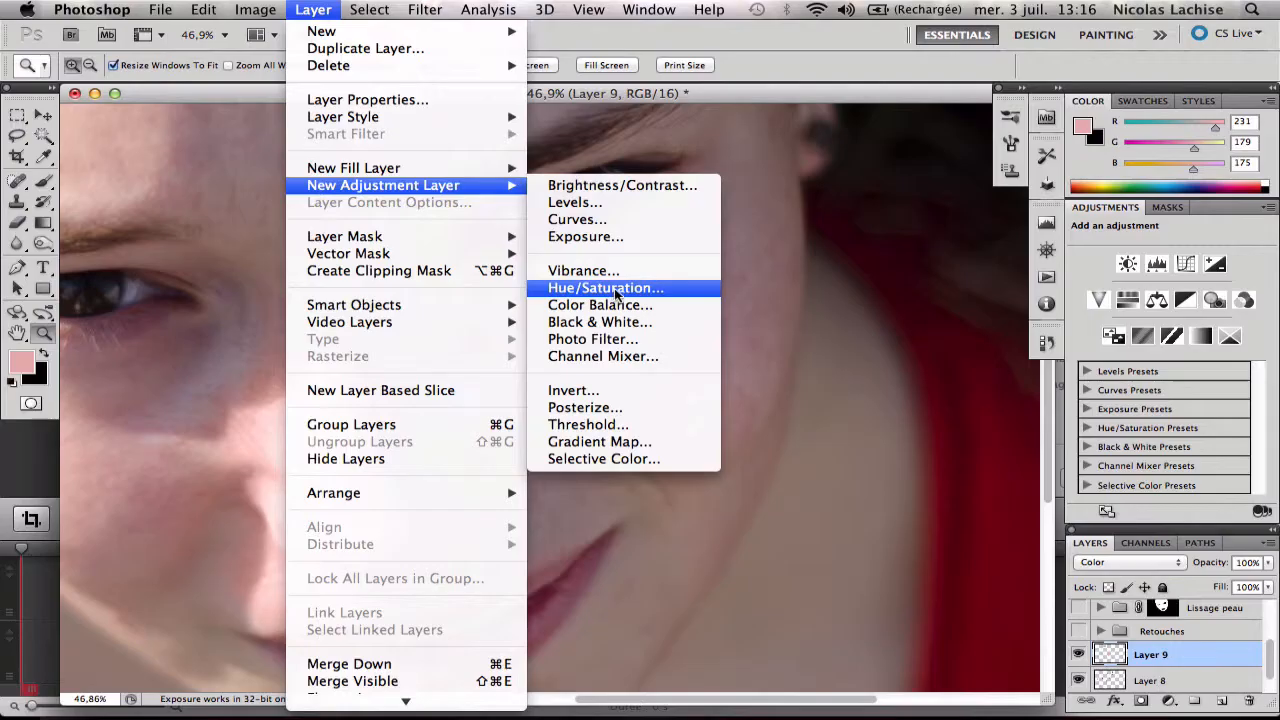
click(612, 292)
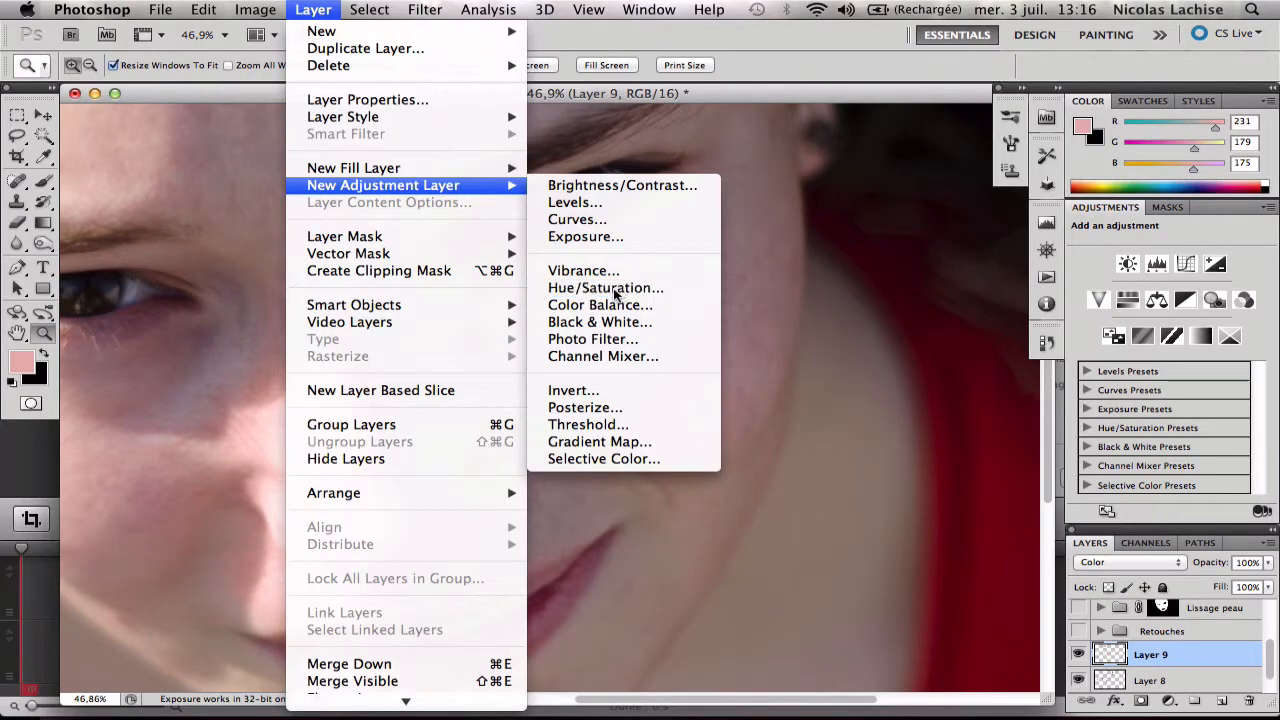
click(815, 310)
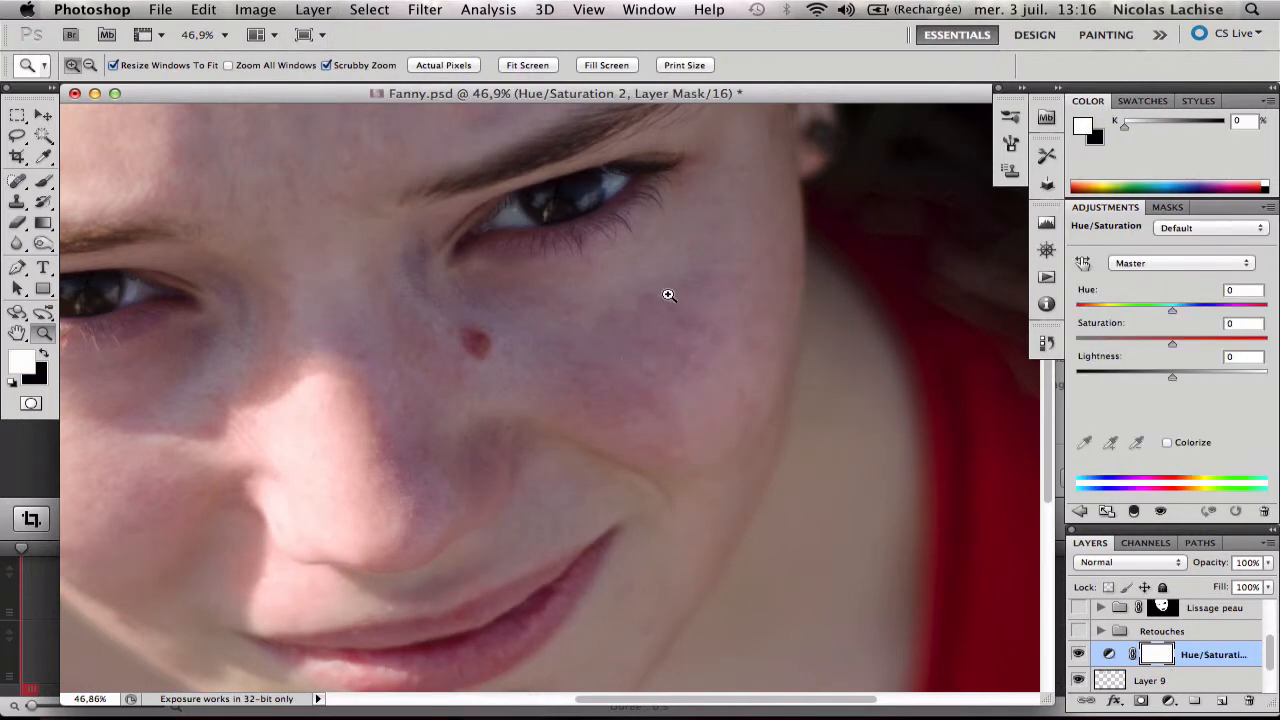
click(1155, 264)
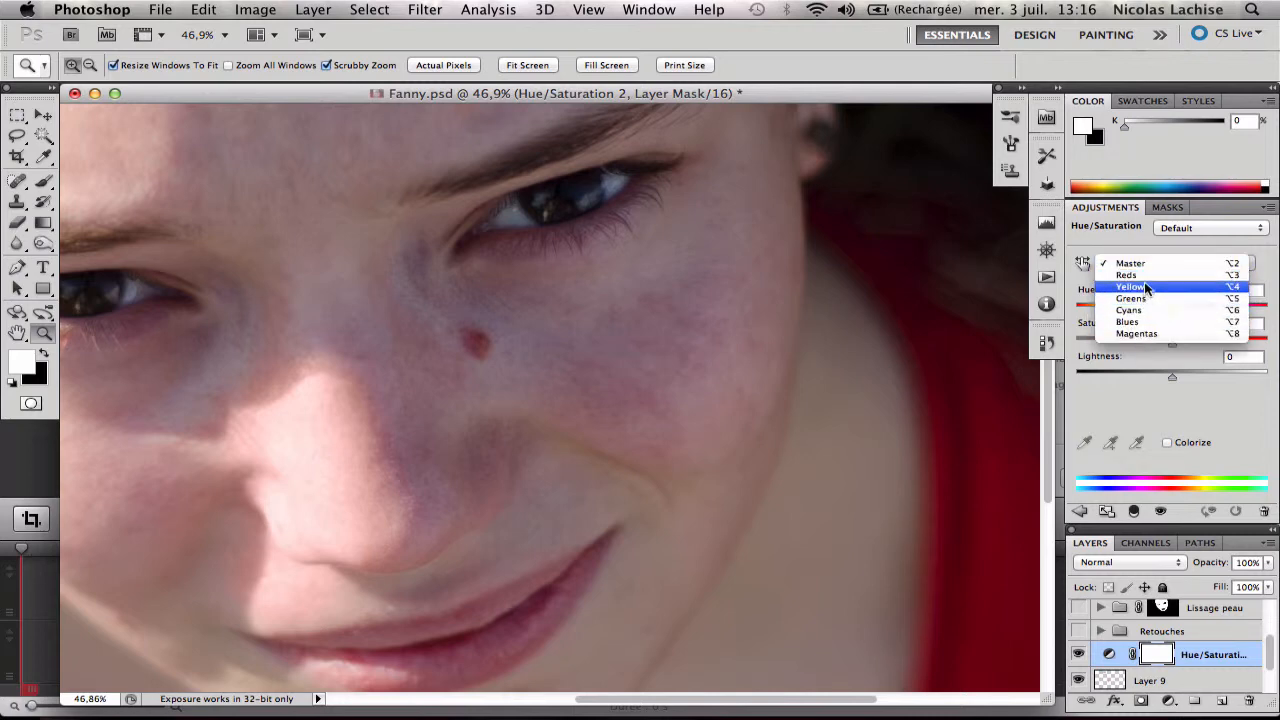
click(1140, 275)
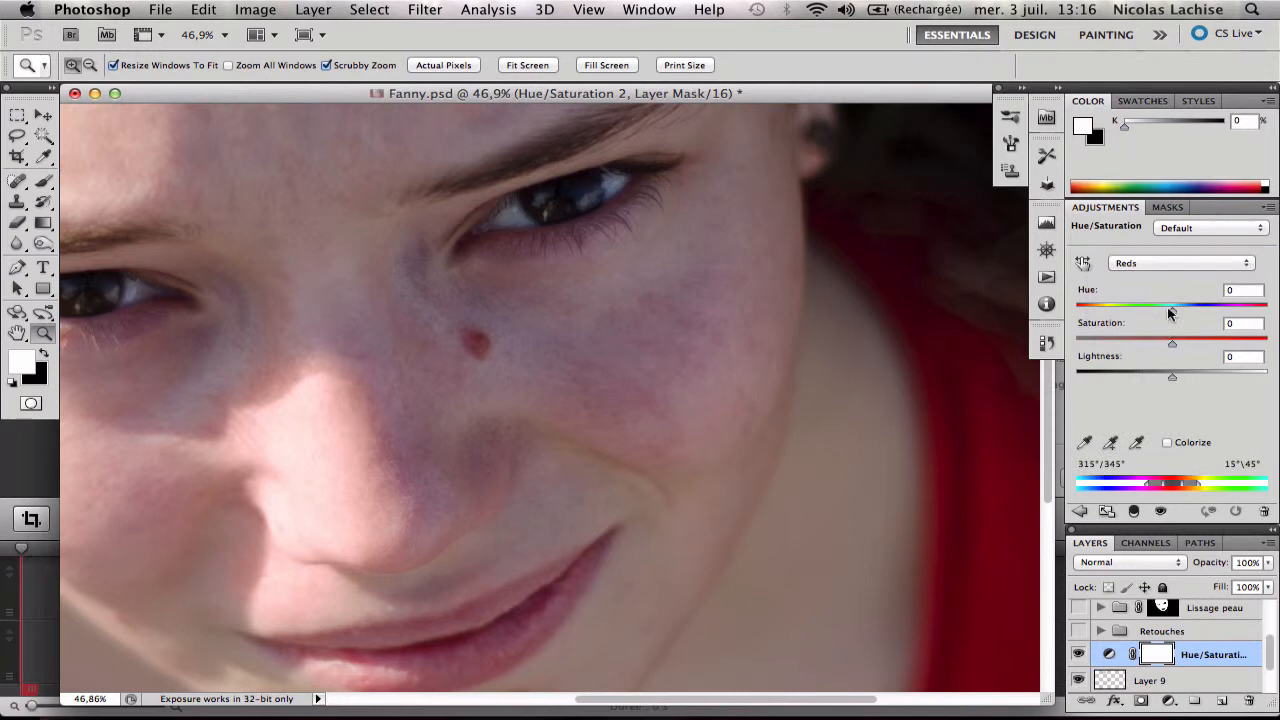
mouse_move(1172, 314)
mouse_down()
mouse_move(1110, 314)
mouse_move(1255, 314)
mouse_move(1160, 316)
mouse_move(1171, 314)
mouse_up()
click(1244, 290)
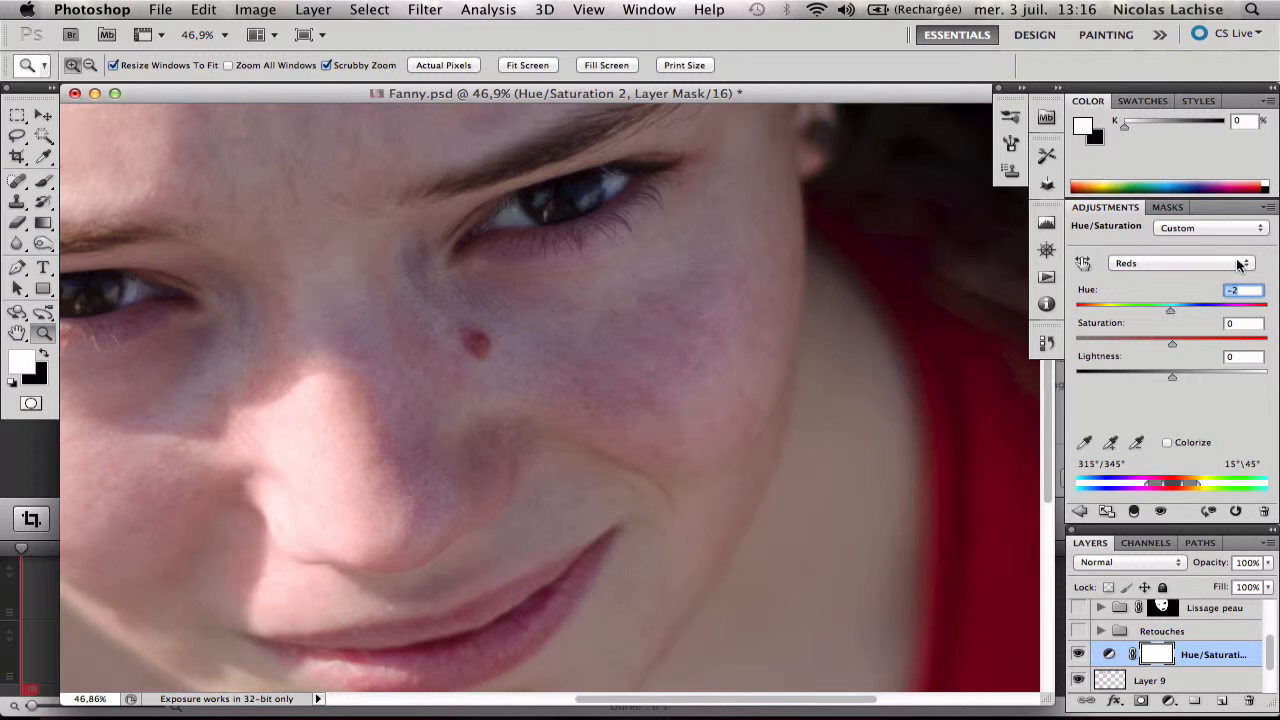
text(0)
Extend the Reds range to 301°/331° with the add-to-sample eyedropper on the purplish cheek tones
click(1111, 446)
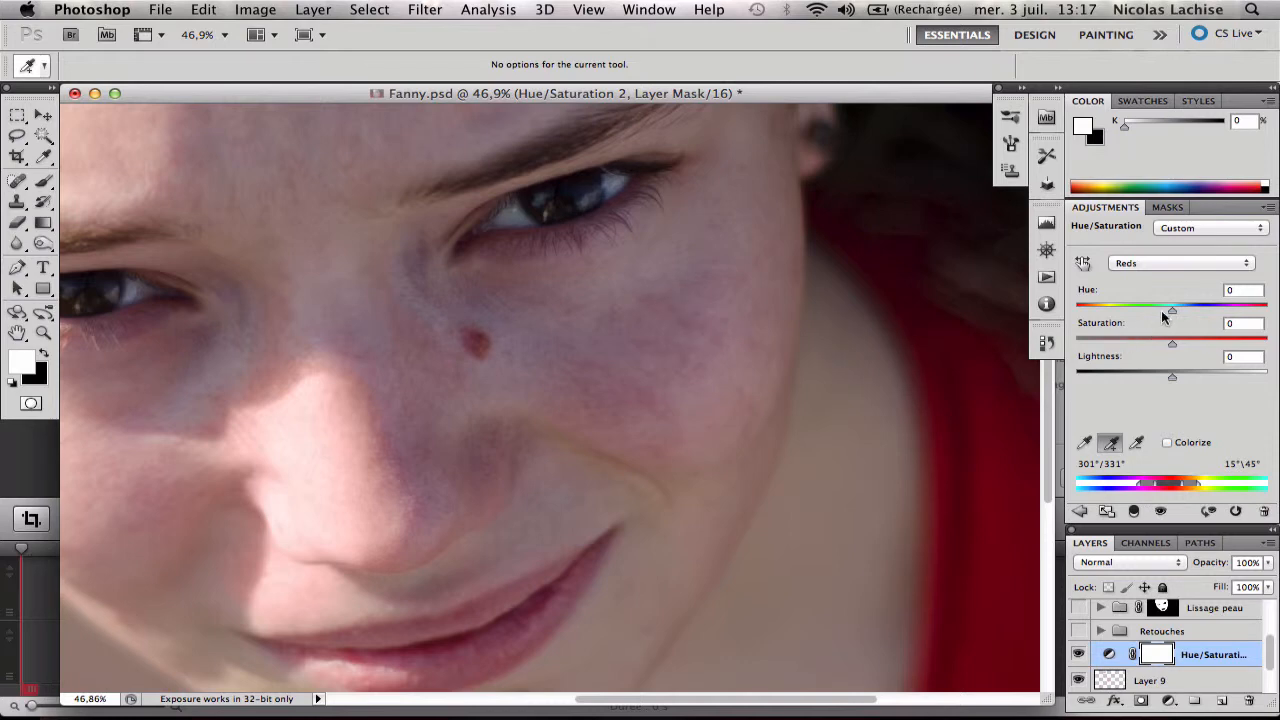
Narrow the Reds range to 323°/338° and 340°/351° using an exaggerated Hue of -77 as a guide, and set Hue +19 and Saturation -10
drag(1173, 313, 1107, 318)
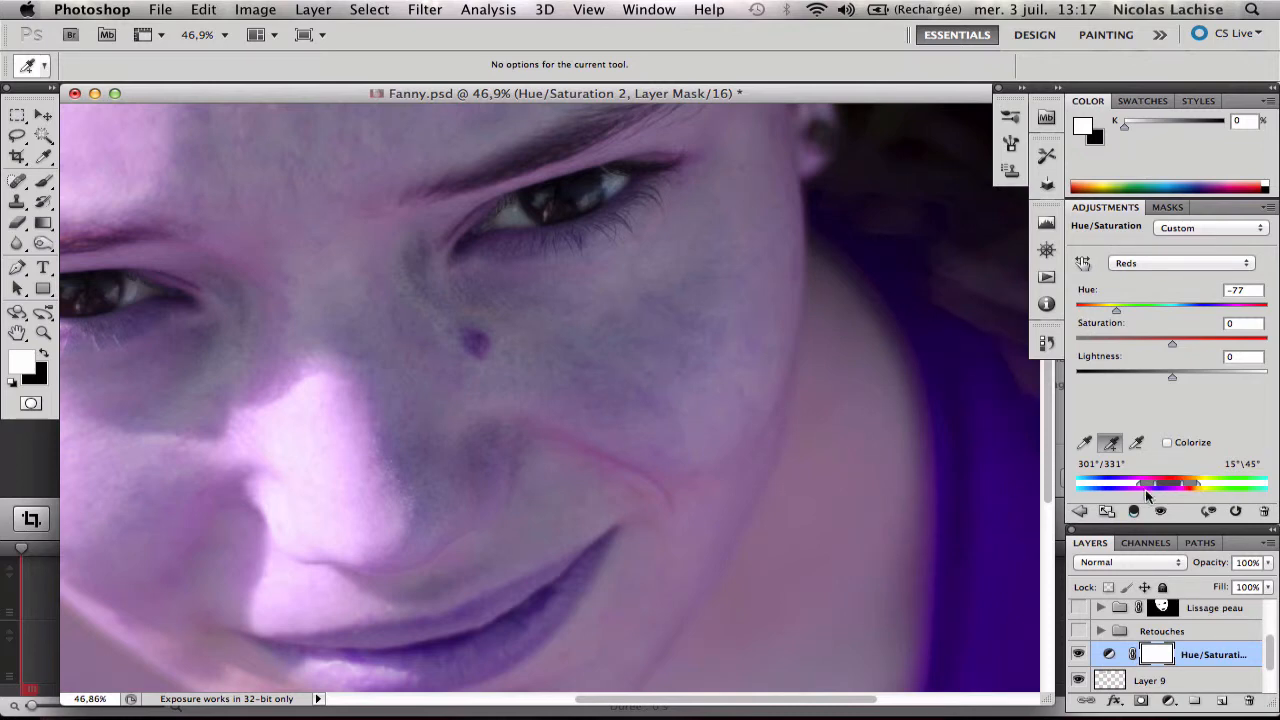
drag(1140, 483, 1167, 485)
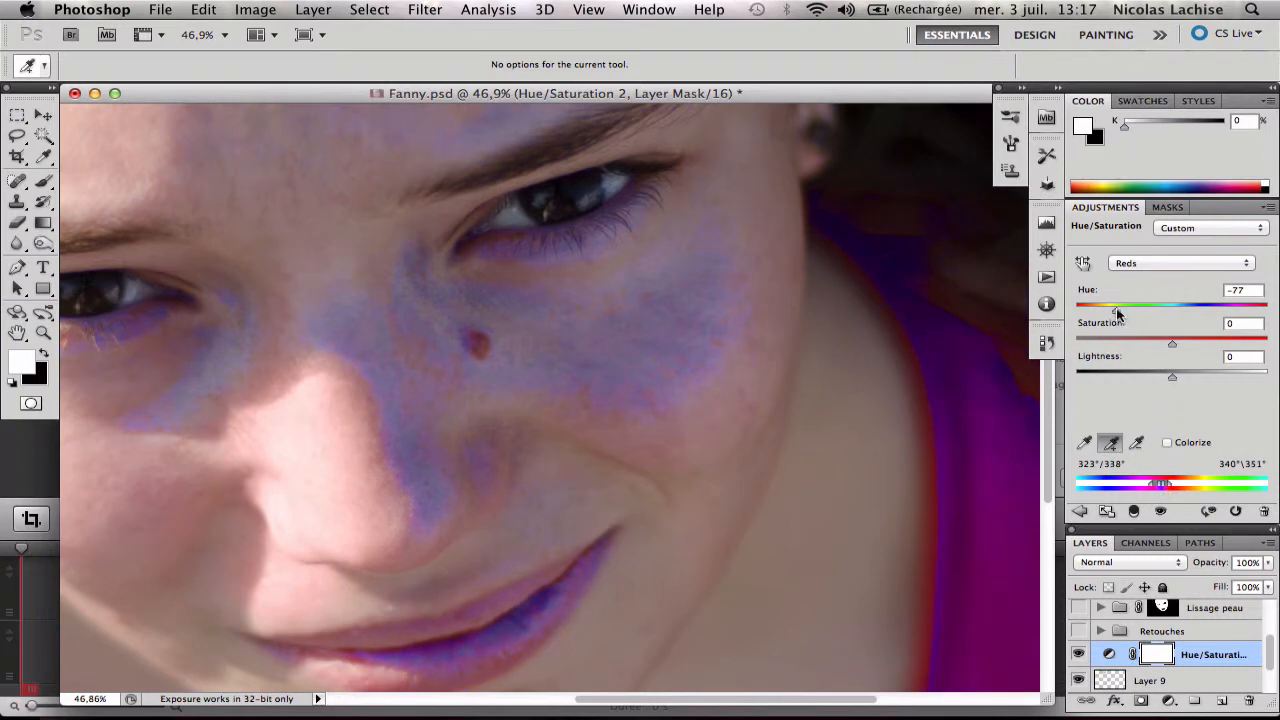
drag(1115, 308, 1160, 345)
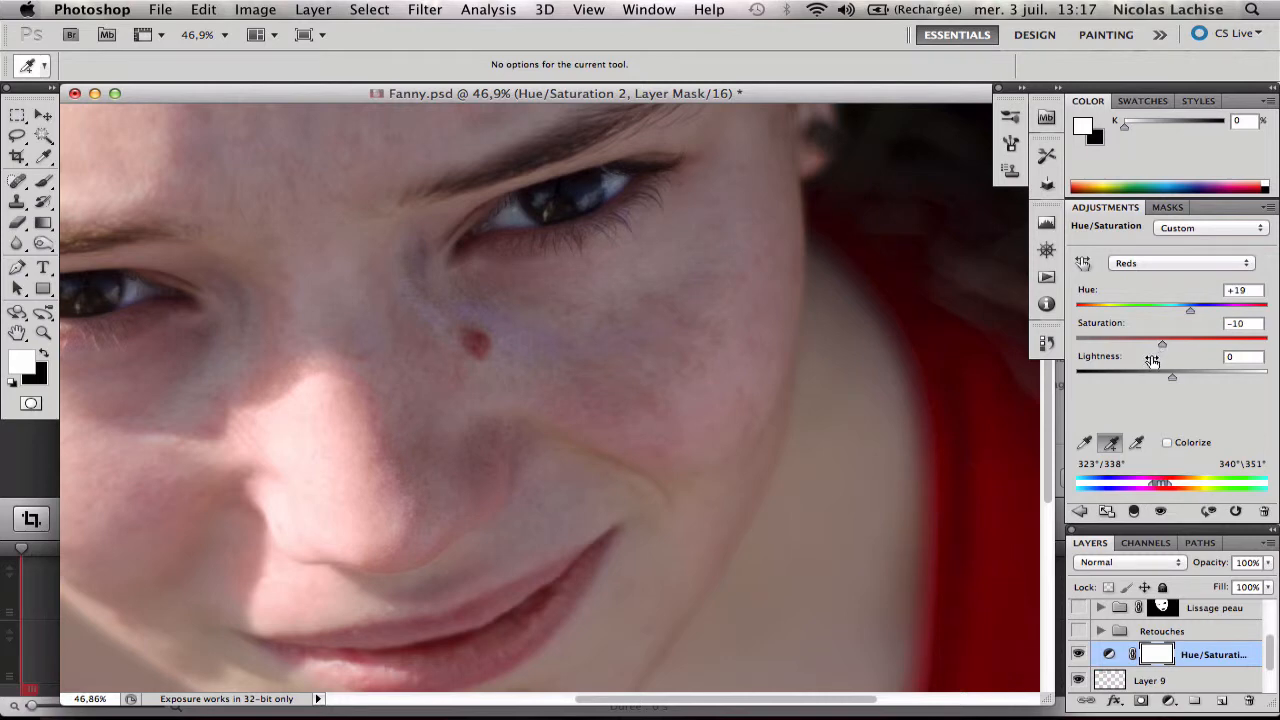
Compare the purplish cheek close up with and without the Hue/Saturation adjustment by toggling its visibility
click(1079, 654)
click(1083, 654)
click(1085, 654)
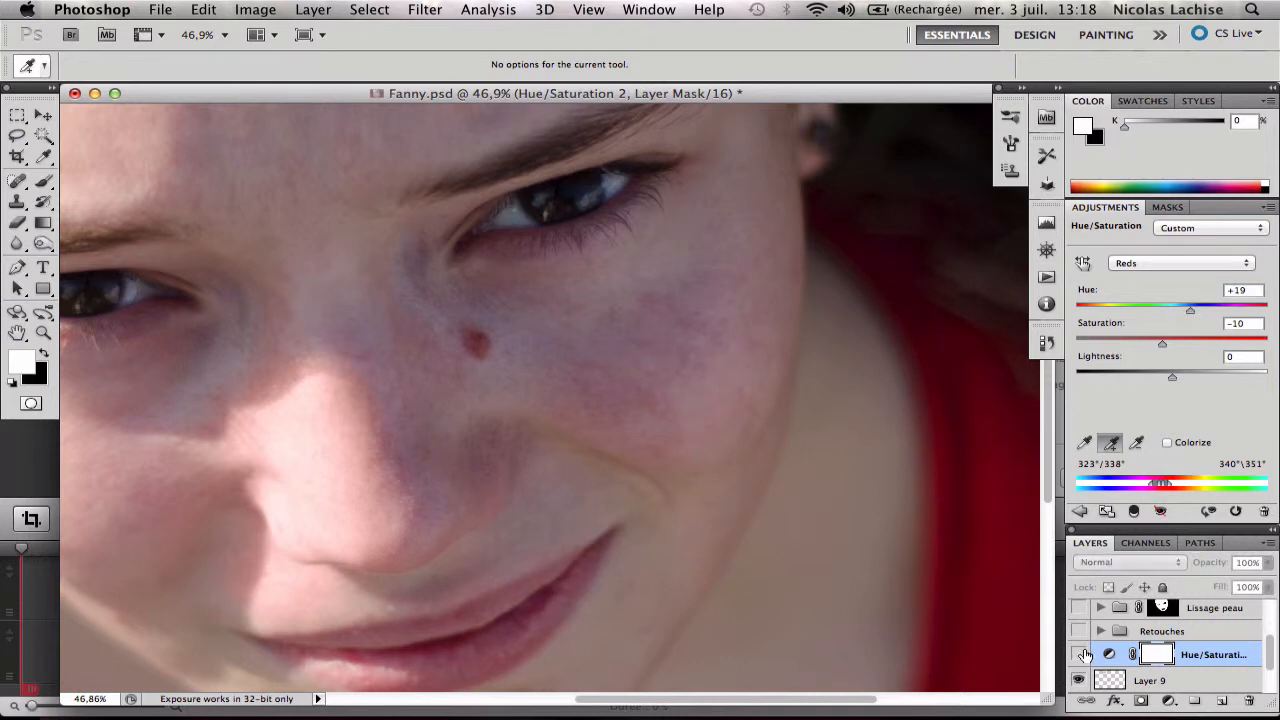
click(1081, 653)
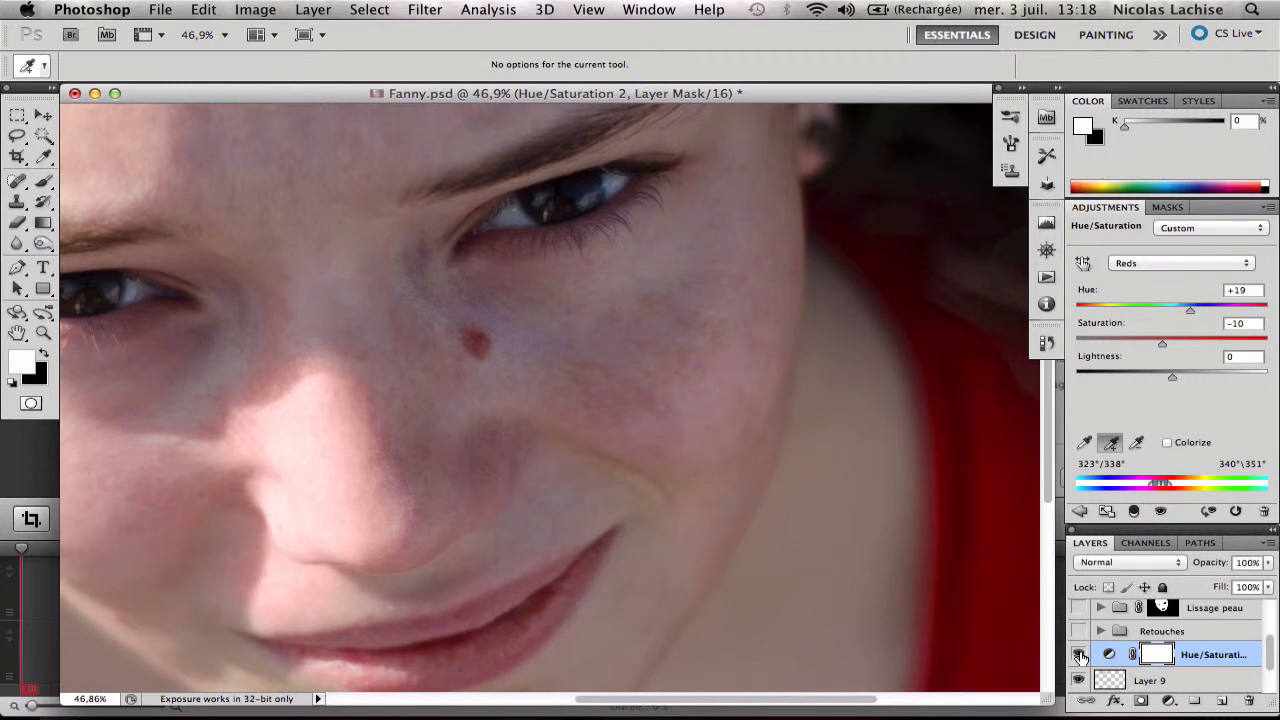
Fit the whole portrait in view and compare the skin and red top with and without the Hue/Saturation layer
key(super+0)
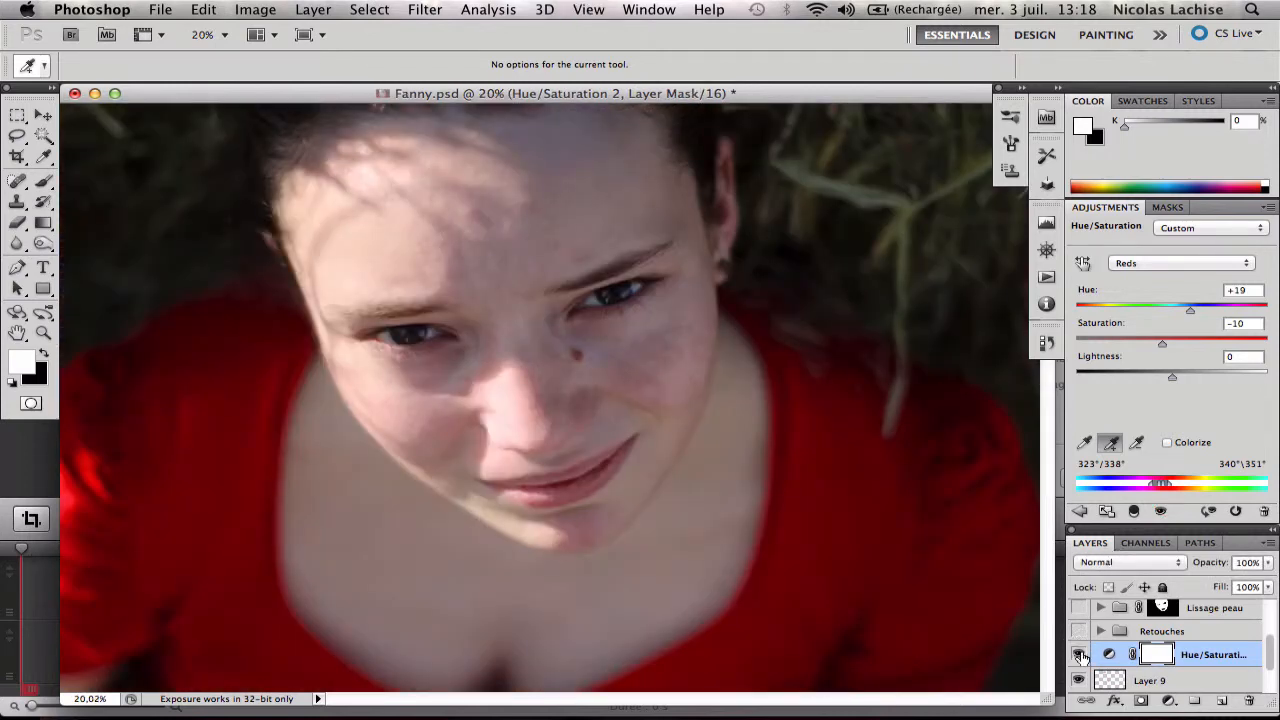
click(1080, 654)
click(1080, 654)
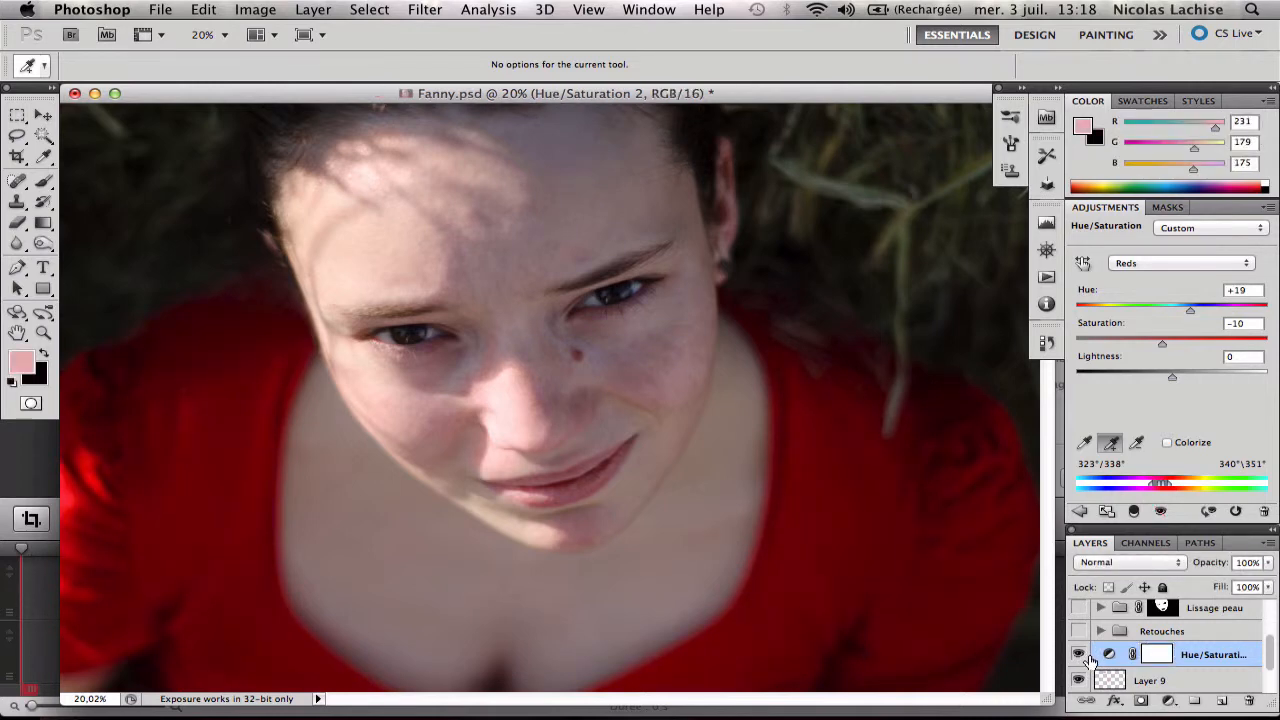
click(1080, 655)
click(1081, 659)
click(1084, 664)
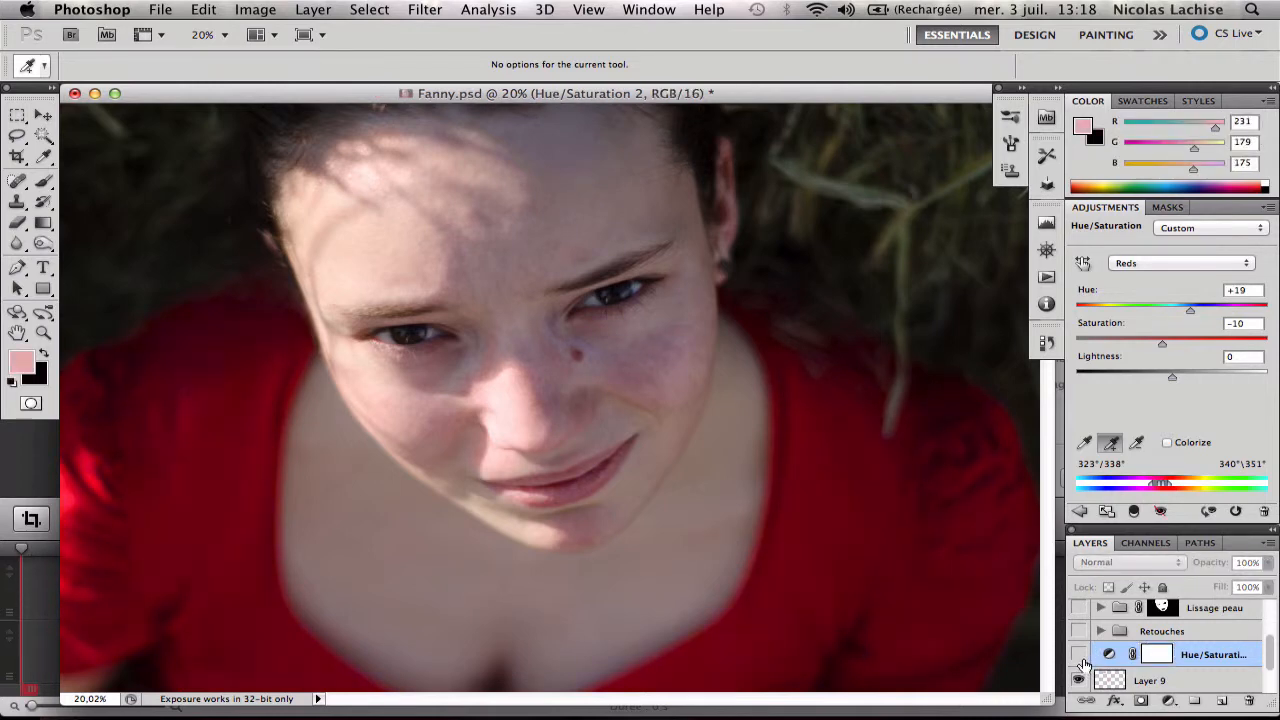
click(1080, 656)
click(1080, 656)
click(1080, 656)
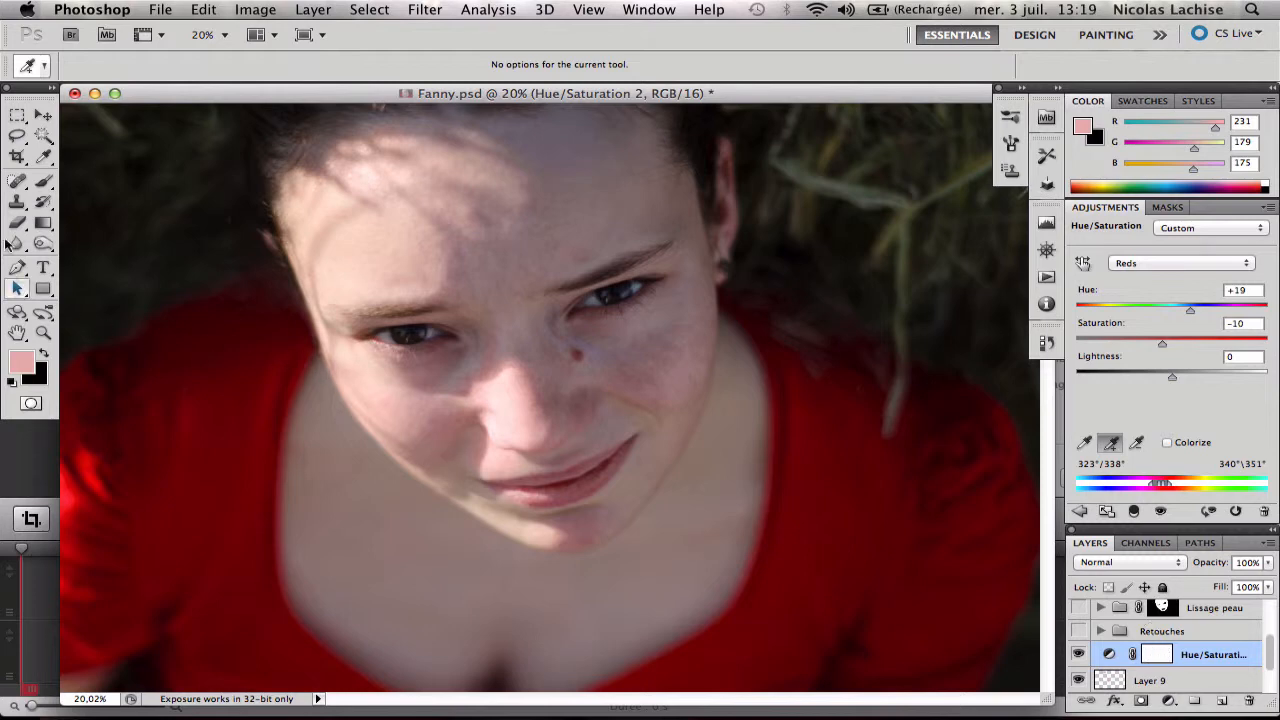
Fill the Hue/Saturation layer's mask with black using the Paint Bucket
click(44, 354)
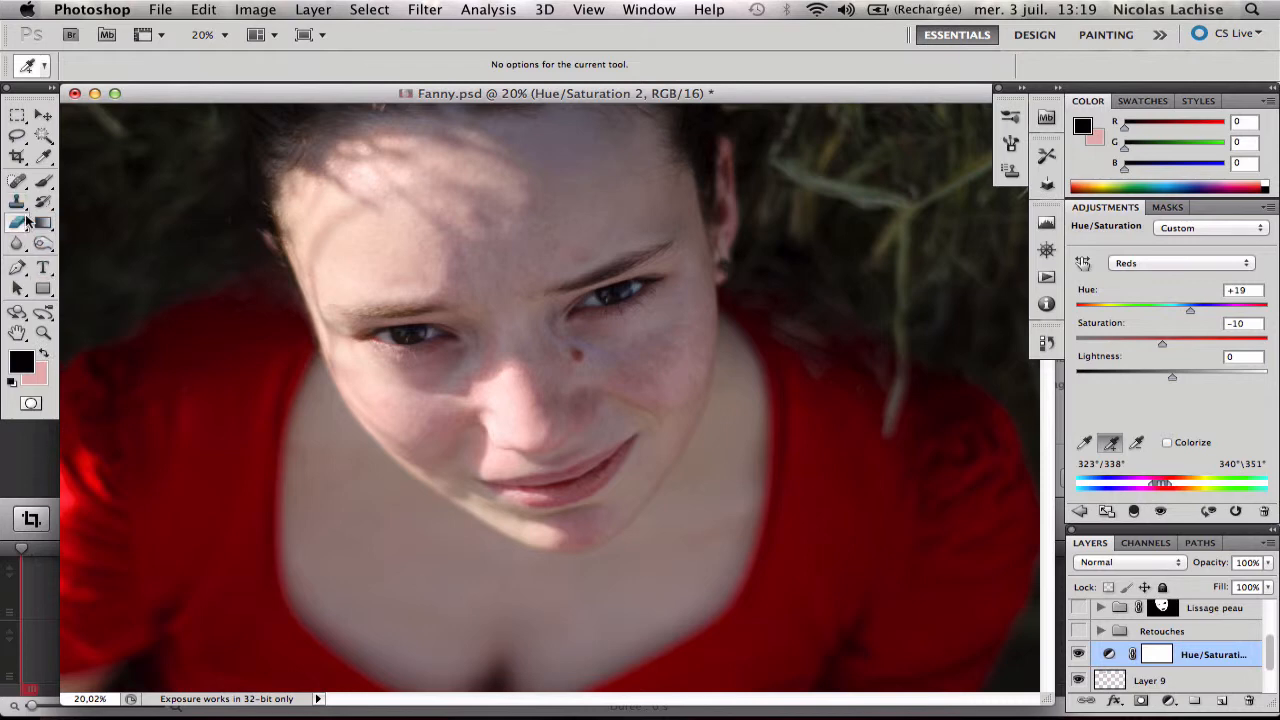
click(46, 222)
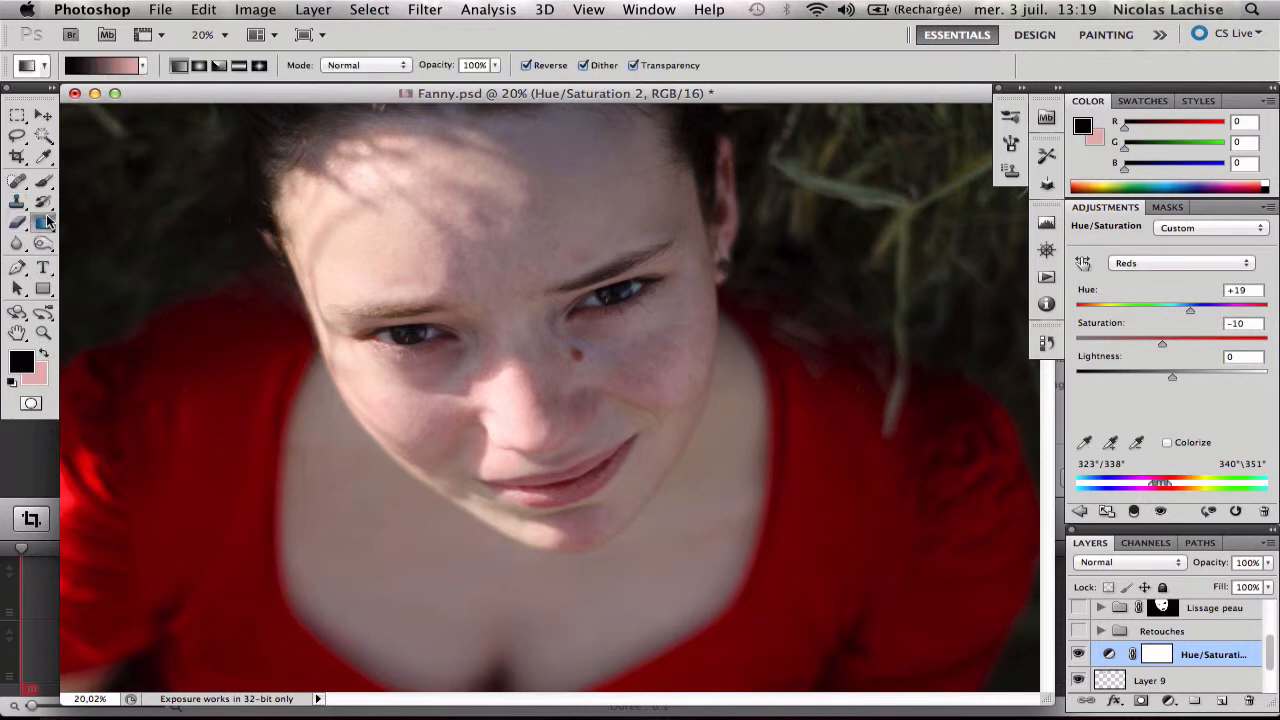
drag(46, 222, 118, 240)
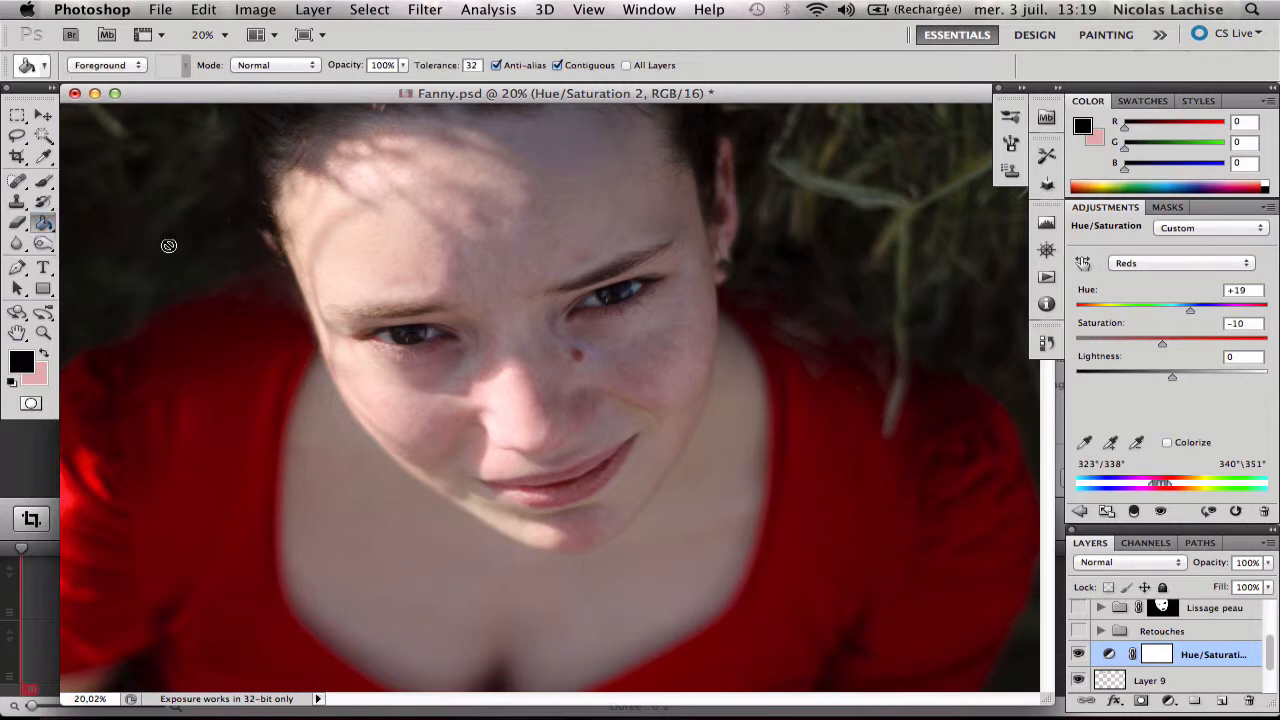
click(1157, 654)
key(d)
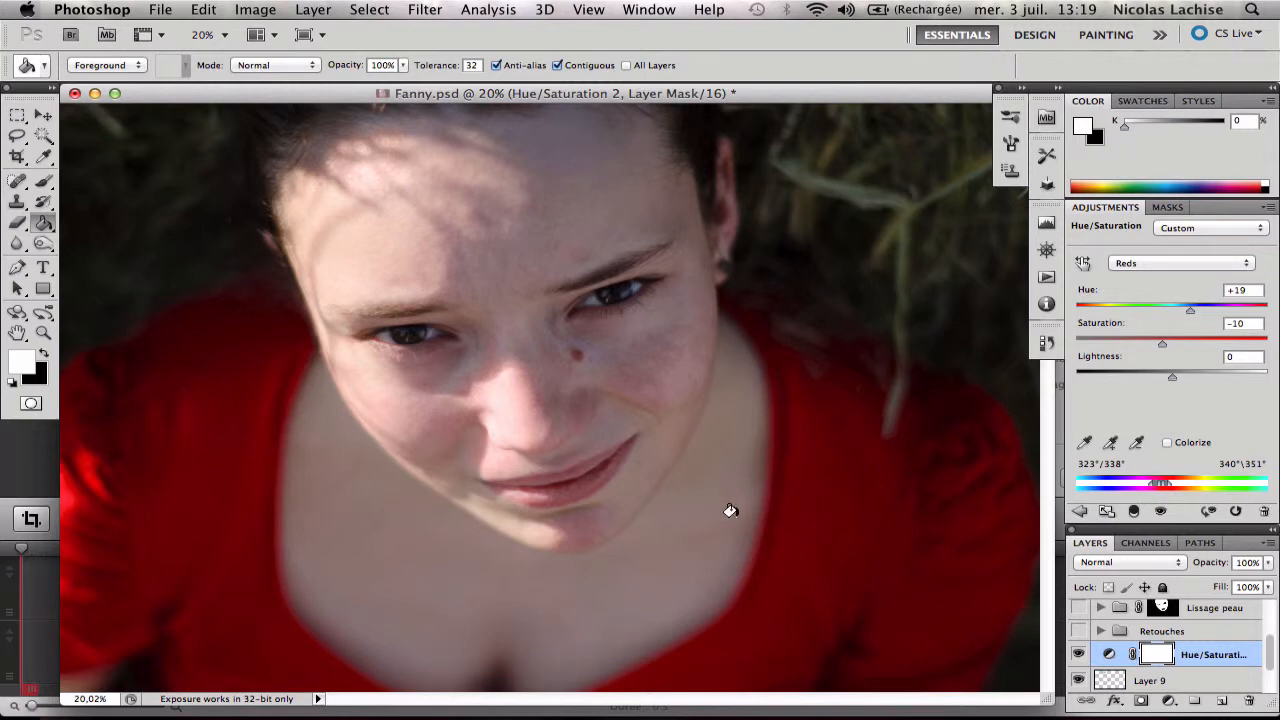
click(44, 356)
click(300, 450)
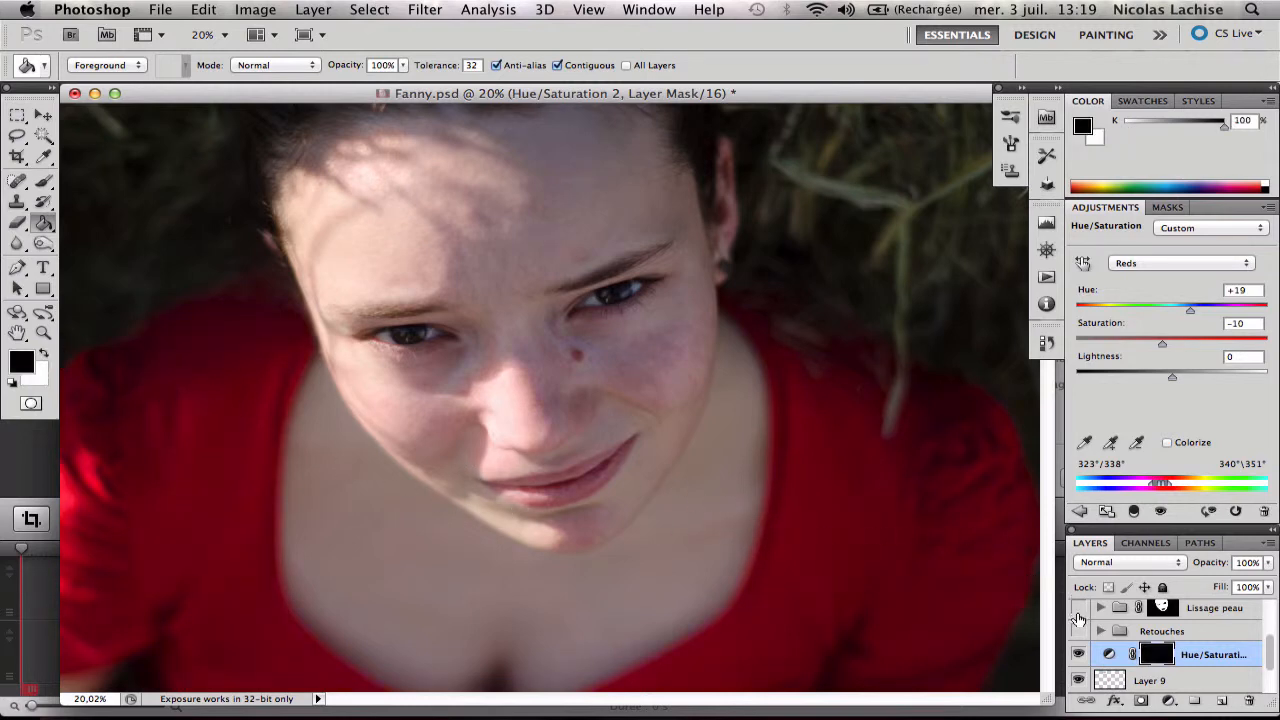
Toggle the visibility of the black-masked Hue/Saturation layer to check its effect on the portrait
click(1079, 654)
click(1080, 656)
click(1080, 657)
click(1079, 655)
Paint white with the 210 px Brush on the Hue/Saturation mask over the purplish cheek below the eye and toward the nose
key(z)
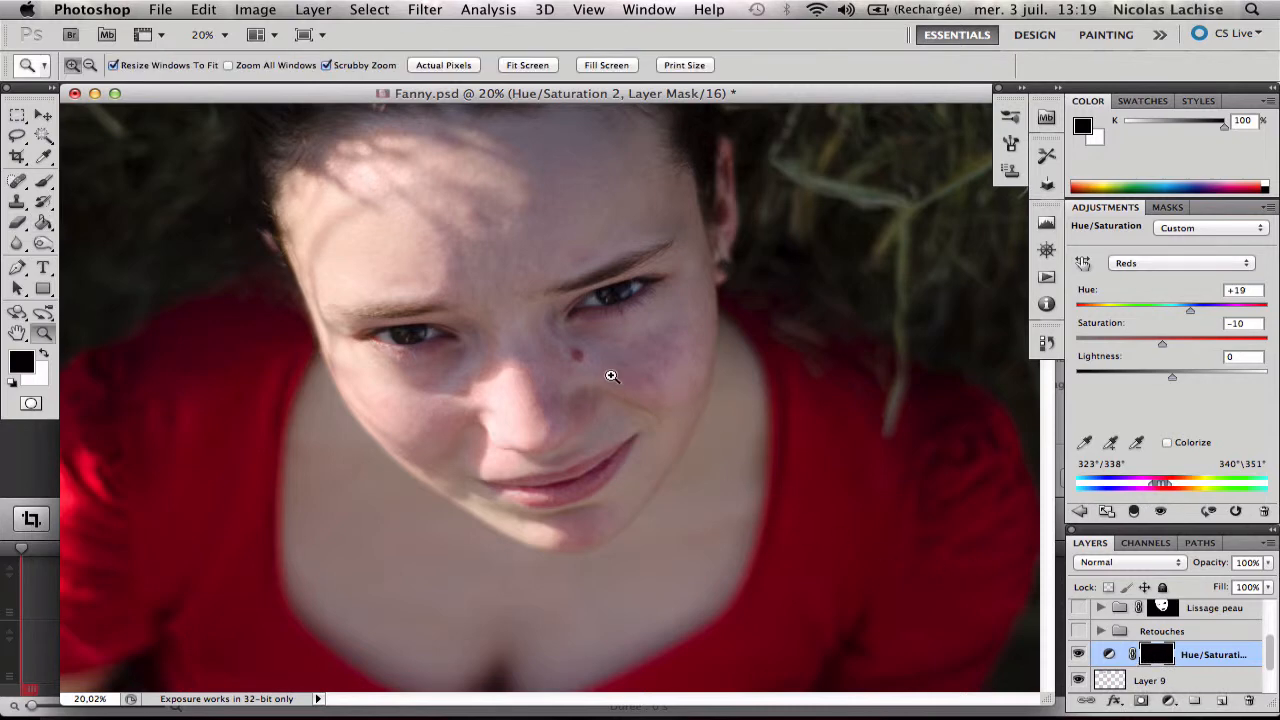
mouse_move(609, 374)
mouse_down()
mouse_move(694, 376)
mouse_move(646, 409)
mouse_up()
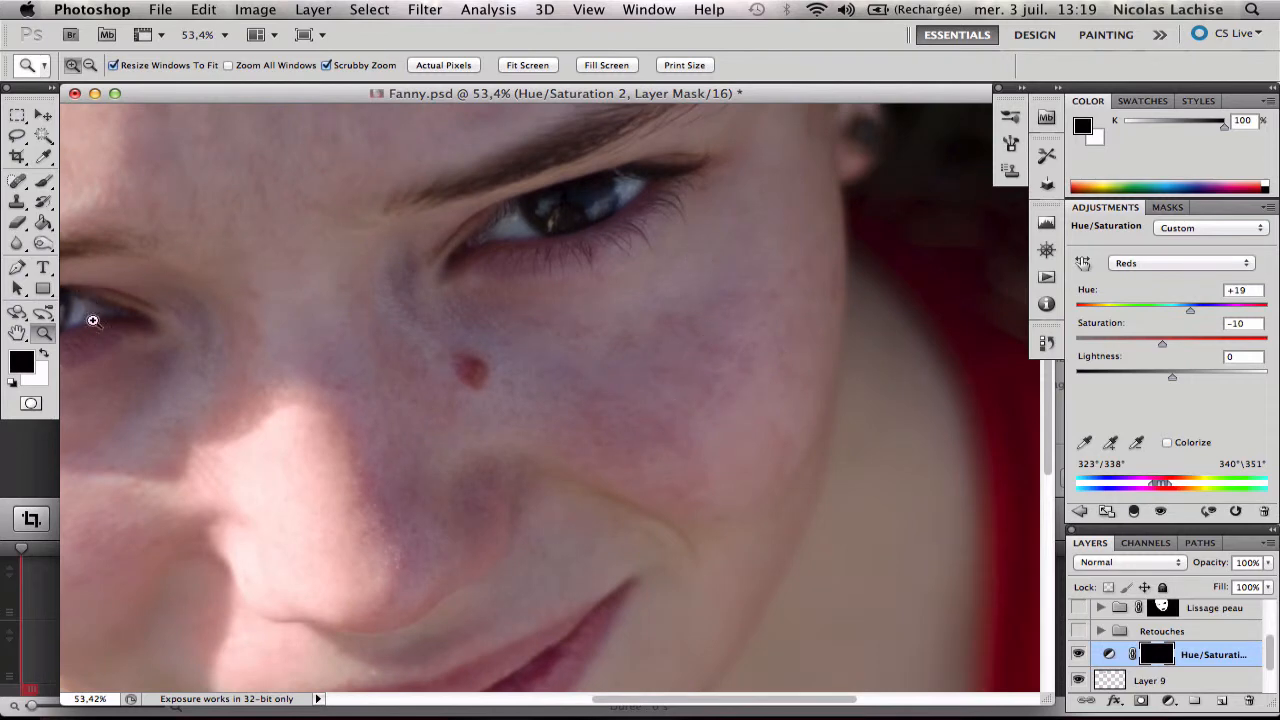
click(43, 182)
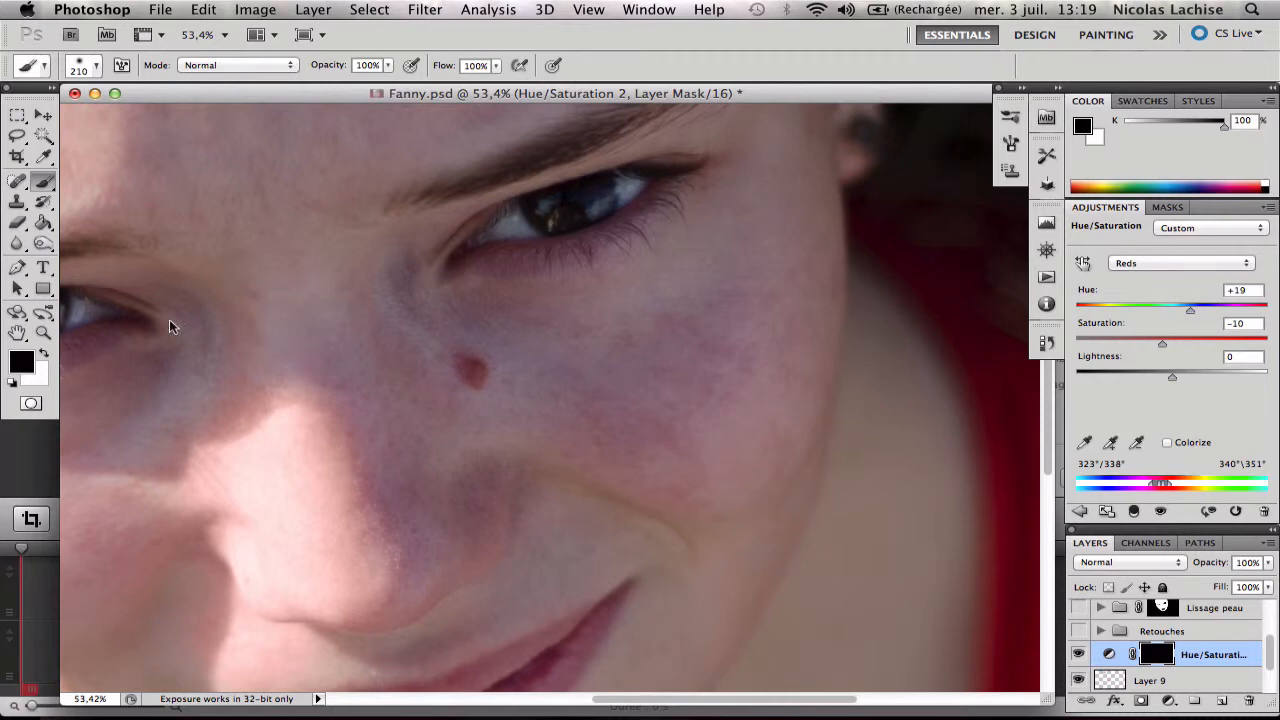
click(44, 355)
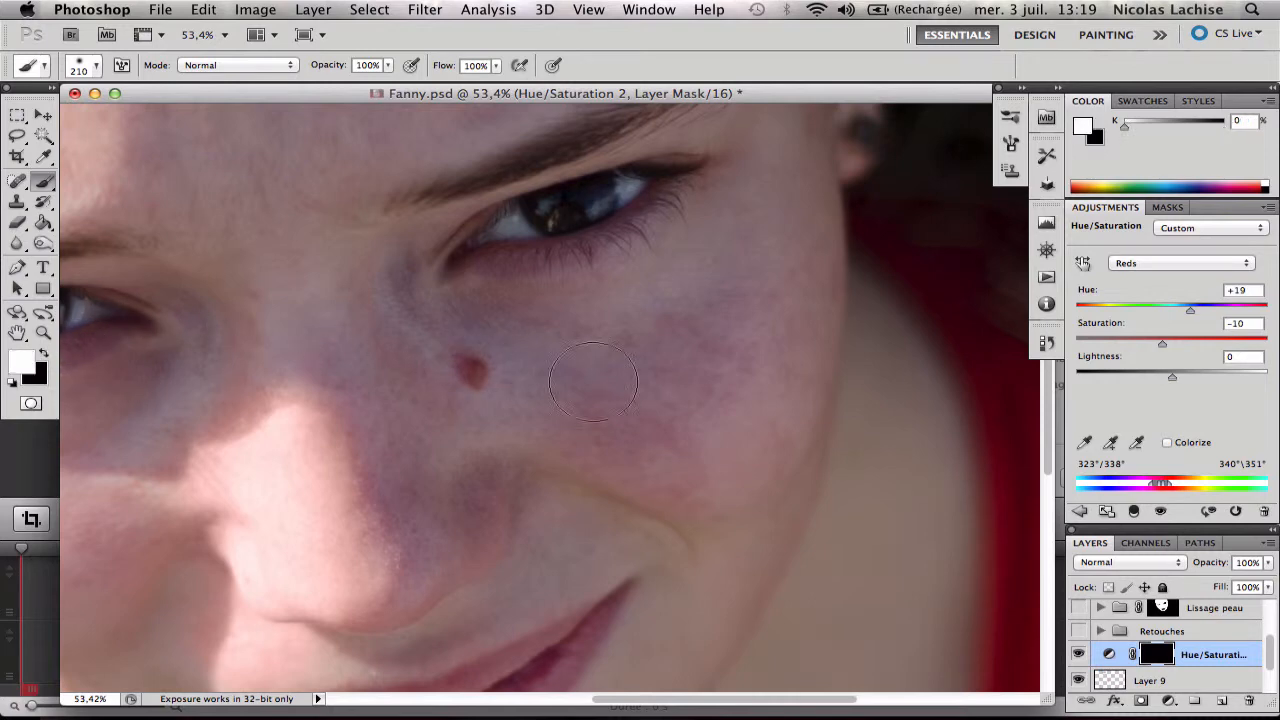
mouse_move(698, 350)
mouse_down()
mouse_move(655, 373)
mouse_move(638, 393)
mouse_move(646, 414)
mouse_move(614, 433)
mouse_move(641, 434)
mouse_move(653, 460)
mouse_move(621, 412)
mouse_move(611, 431)
mouse_move(666, 373)
mouse_move(669, 346)
mouse_move(694, 342)
mouse_move(684, 367)
mouse_move(726, 317)
mouse_move(718, 353)
mouse_move(646, 418)
mouse_move(649, 433)
mouse_move(583, 414)
mouse_move(623, 411)
mouse_move(639, 377)
mouse_move(657, 471)
mouse_move(682, 471)
mouse_move(690, 487)
mouse_move(563, 420)
mouse_move(449, 474)
mouse_move(453, 496)
mouse_move(398, 439)
mouse_move(386, 403)
mouse_move(407, 412)
mouse_move(399, 430)
mouse_move(436, 501)
mouse_move(469, 488)
mouse_up()
mouse_move(624, 457)
mouse_down()
mouse_move(674, 468)
mouse_move(707, 334)
mouse_move(681, 345)
mouse_move(741, 327)
mouse_move(764, 276)
mouse_move(727, 406)
mouse_move(616, 426)
mouse_move(608, 479)
mouse_move(628, 447)
mouse_up()
Compare the whole portrait with and without the masked cheek correction by toggling the Hue/Saturation layer's visibility
key(super+0)
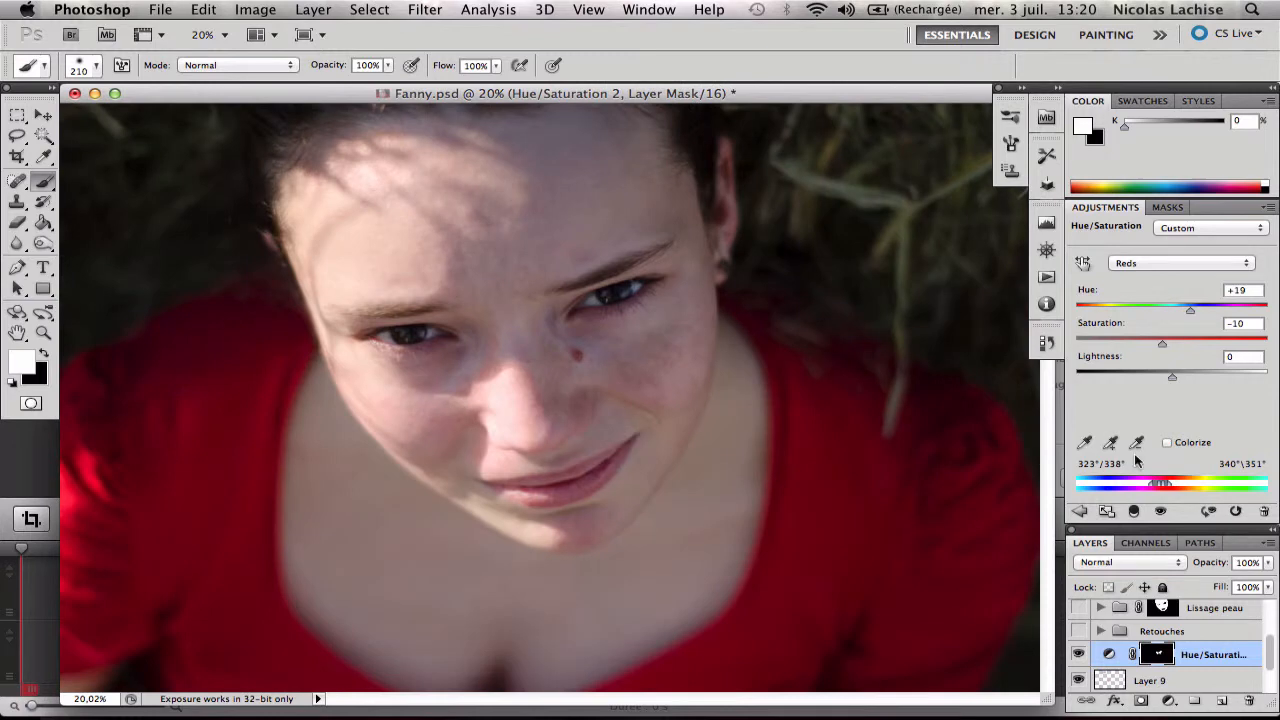
click(1080, 654)
click(1080, 654)
click(1082, 657)
click(1082, 657)
click(1078, 654)
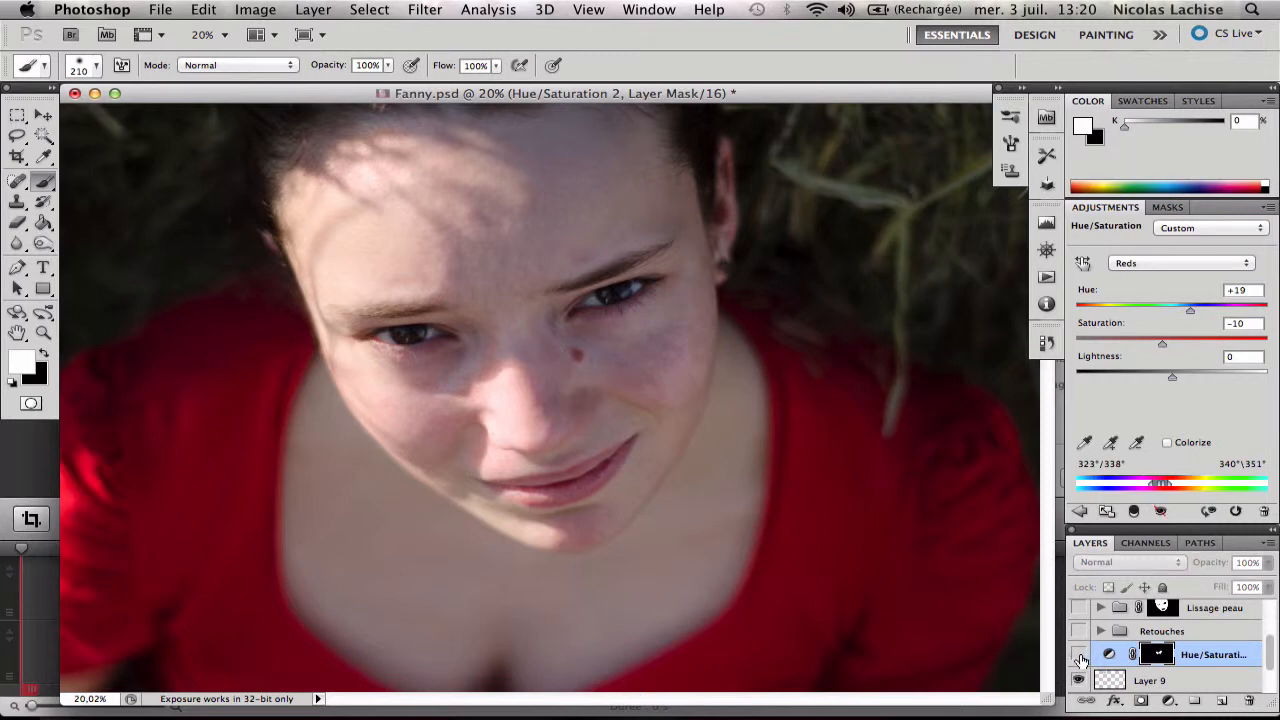
click(1080, 654)
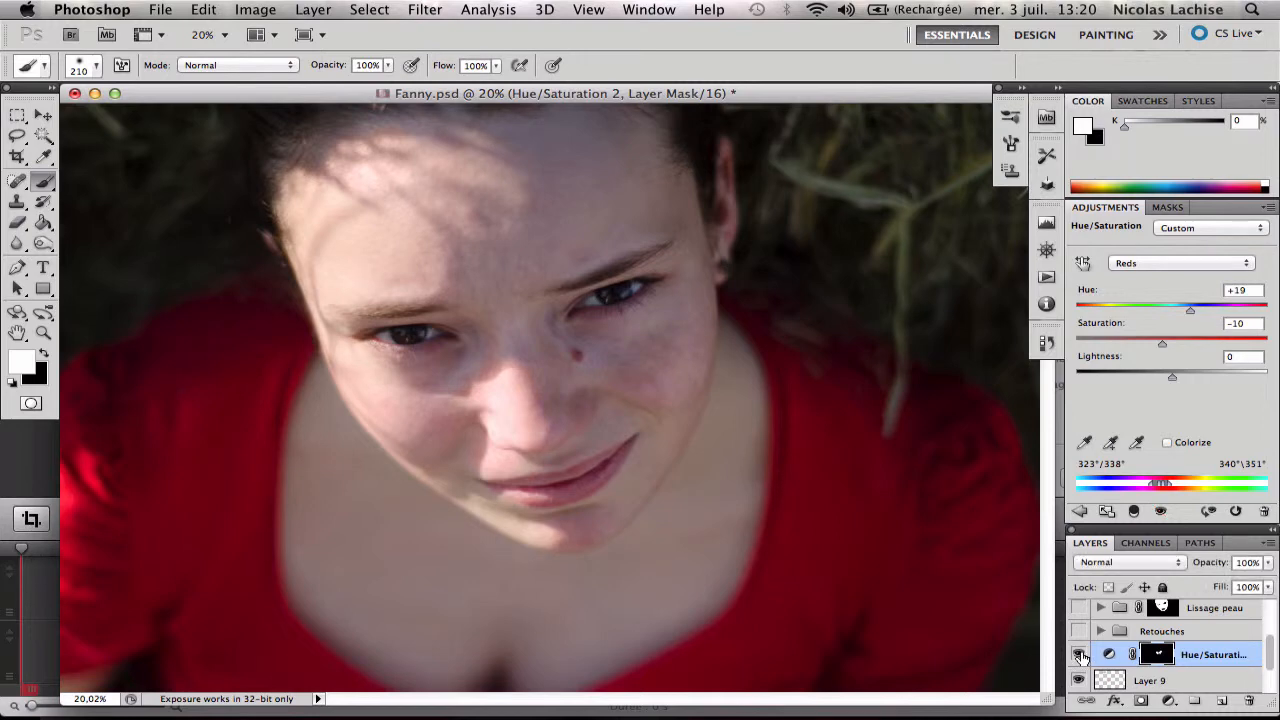
click(1079, 654)
click(1079, 654)
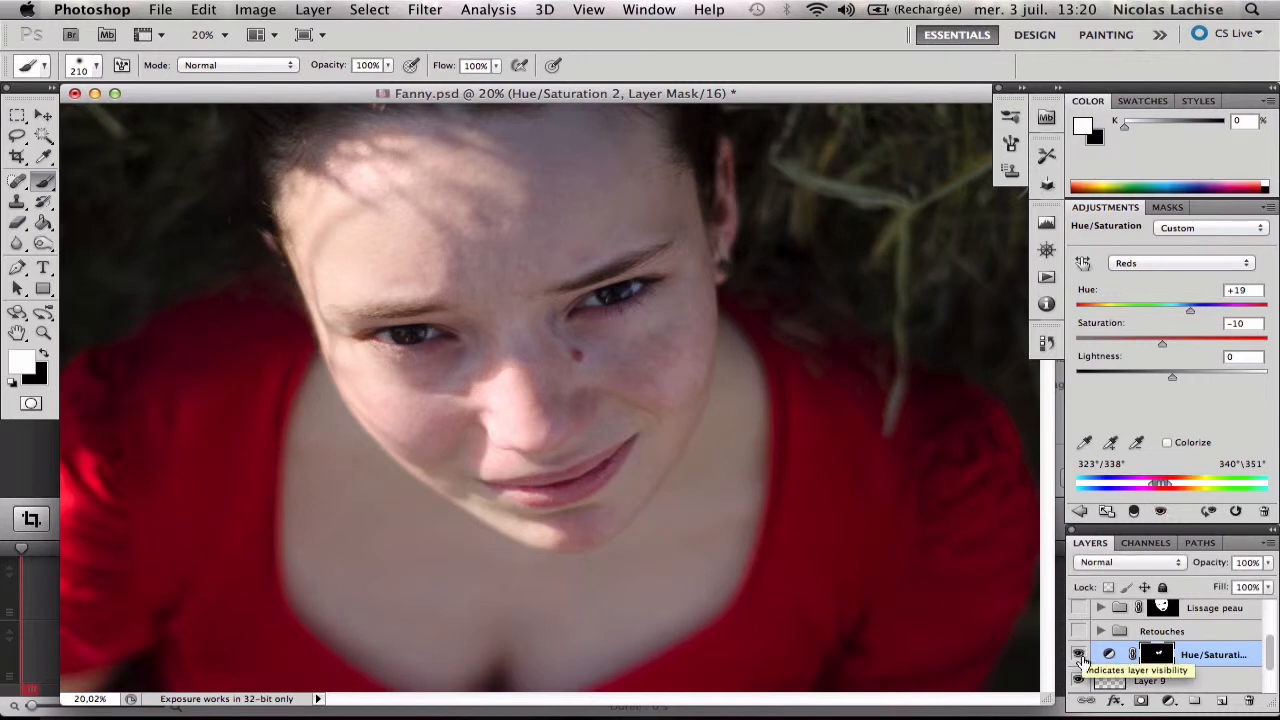